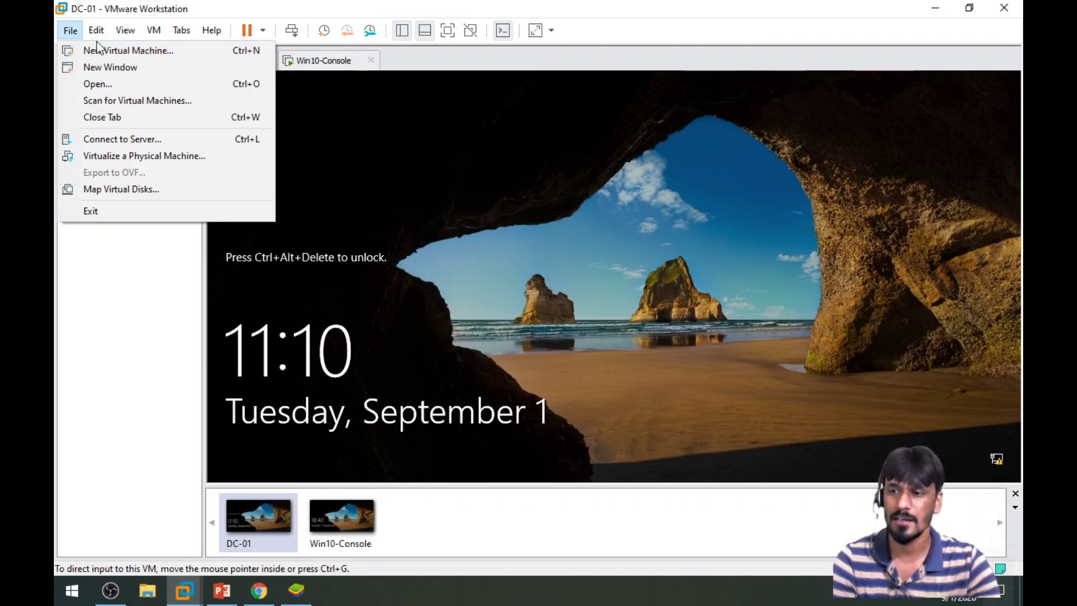
Start a typical new virtual machine that installs from an installer disc image file
click(110, 53)
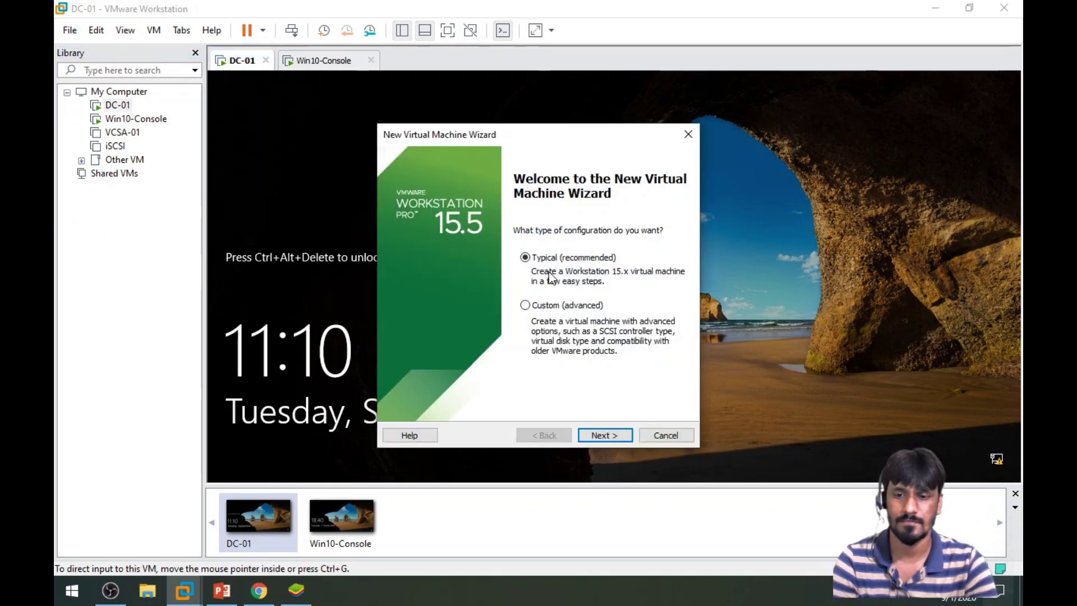
click(605, 435)
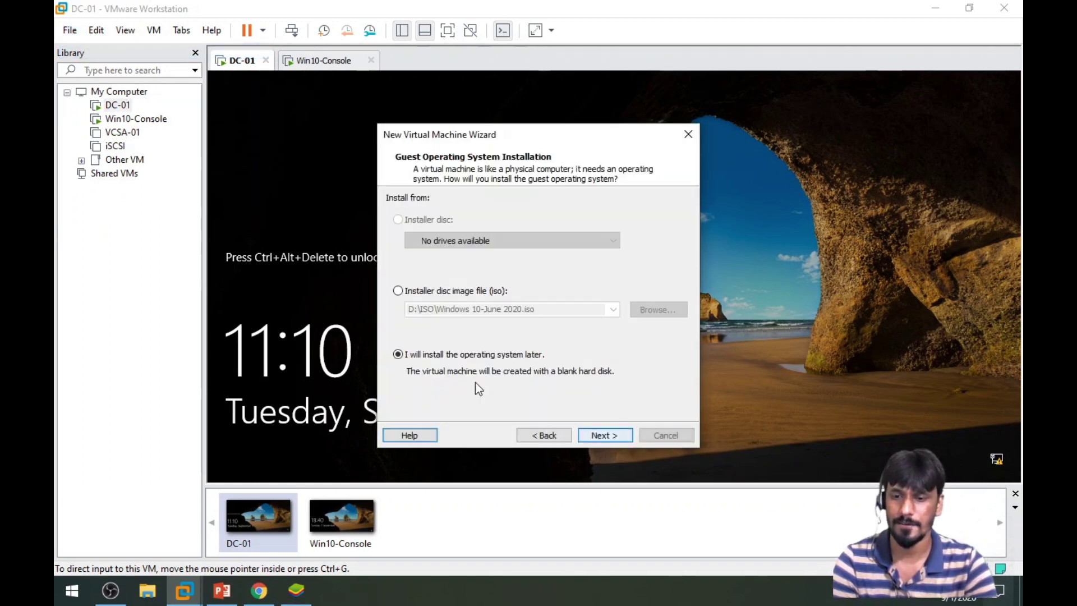
click(432, 292)
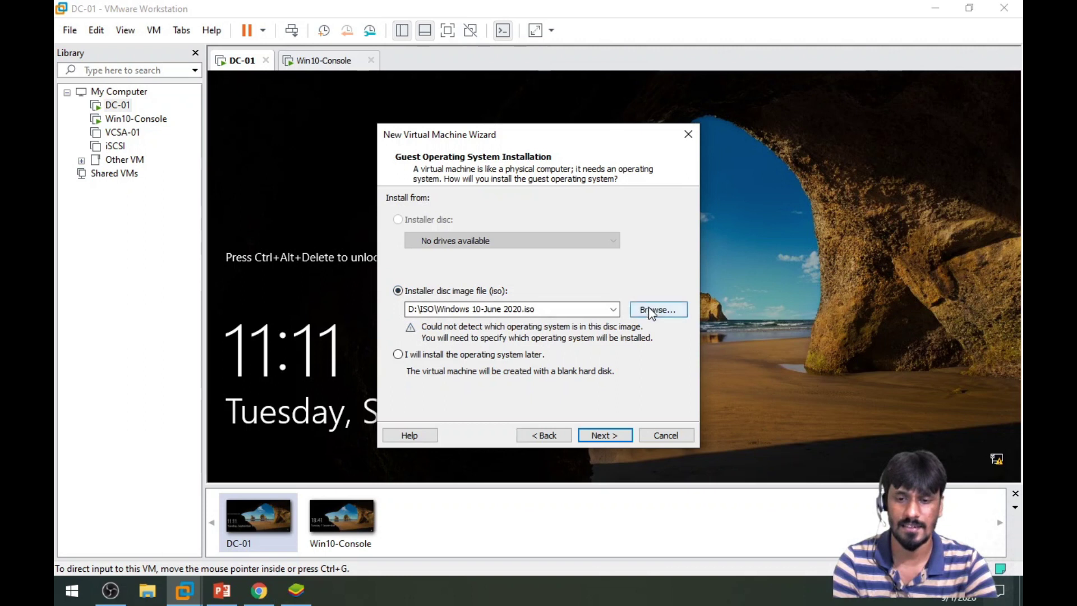
Select the VMware-VMvisor-Installer-6.7.0 ISO from Desktop\Data Center as the install source
click(648, 309)
click(440, 276)
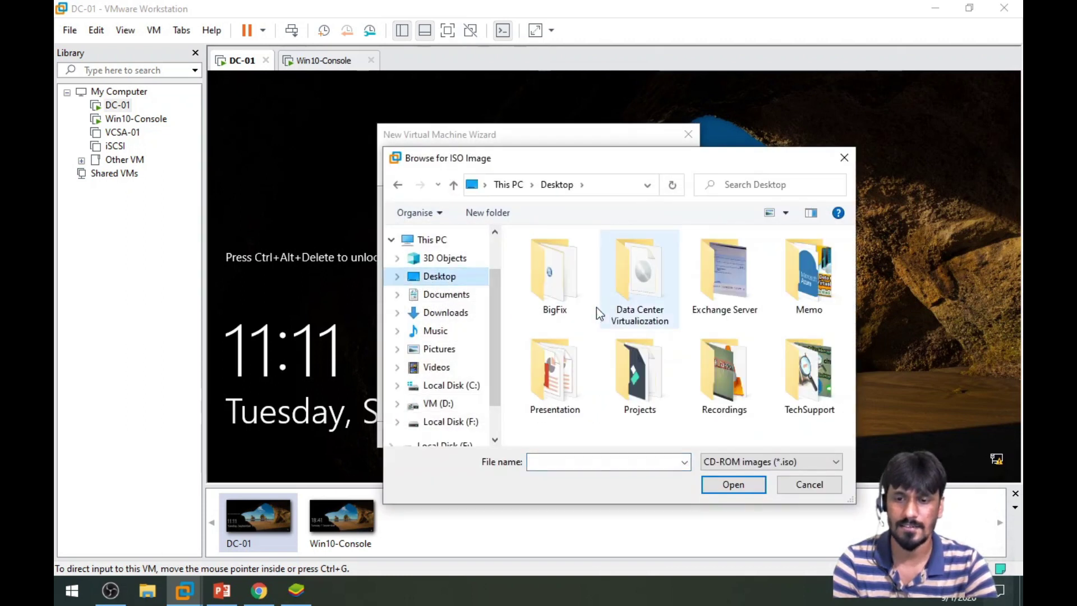
double_click(645, 278)
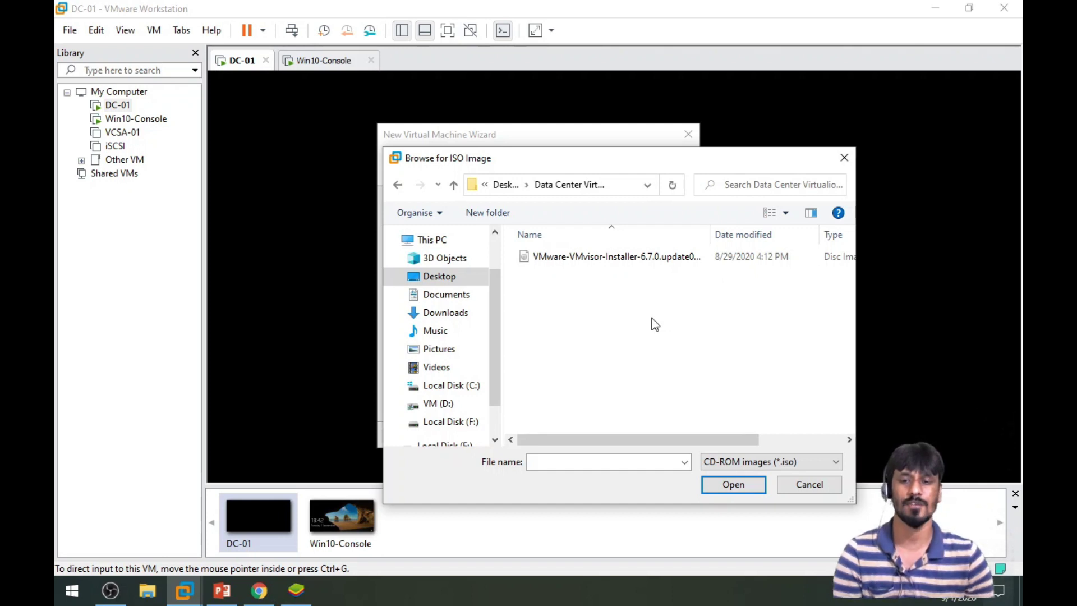
click(597, 258)
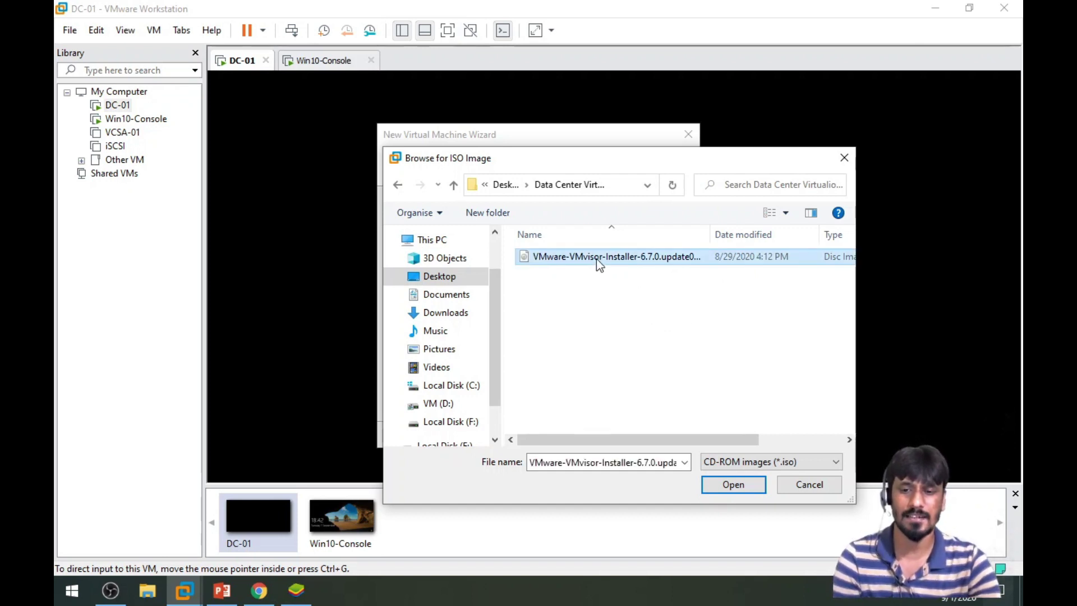
click(733, 484)
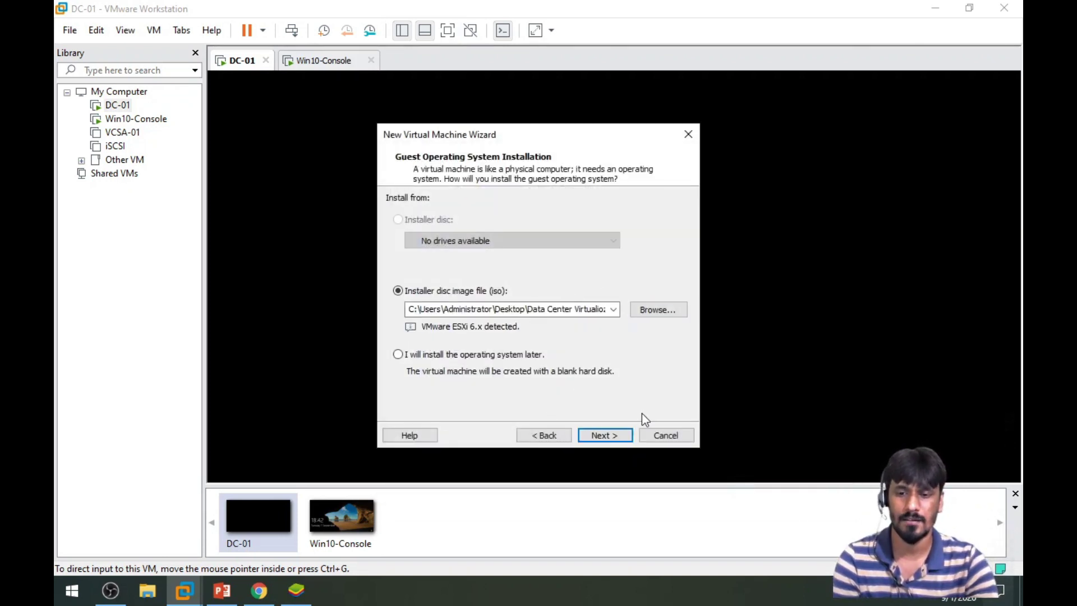
click(605, 436)
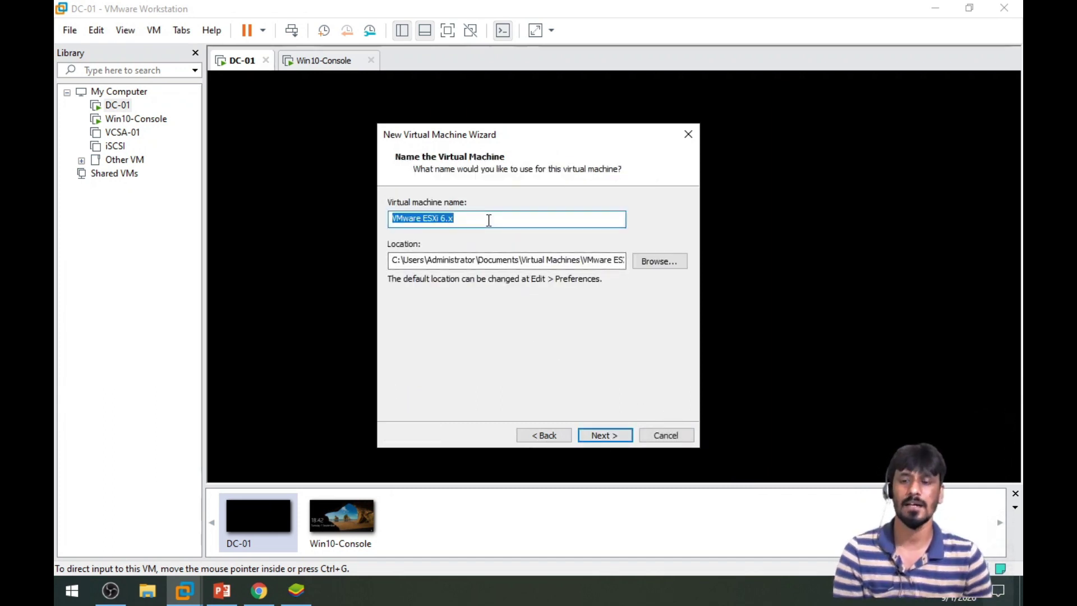
Name the virtual machine ESXi-01 and keep the 40 GB disk capacity
key(BackSpace)
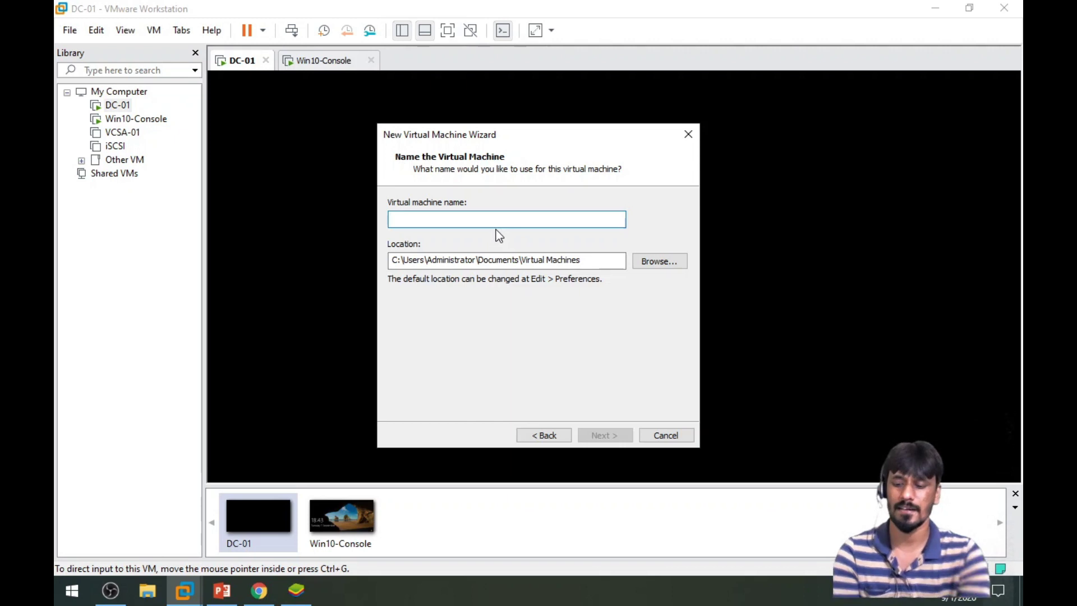
text(ESXi-01)
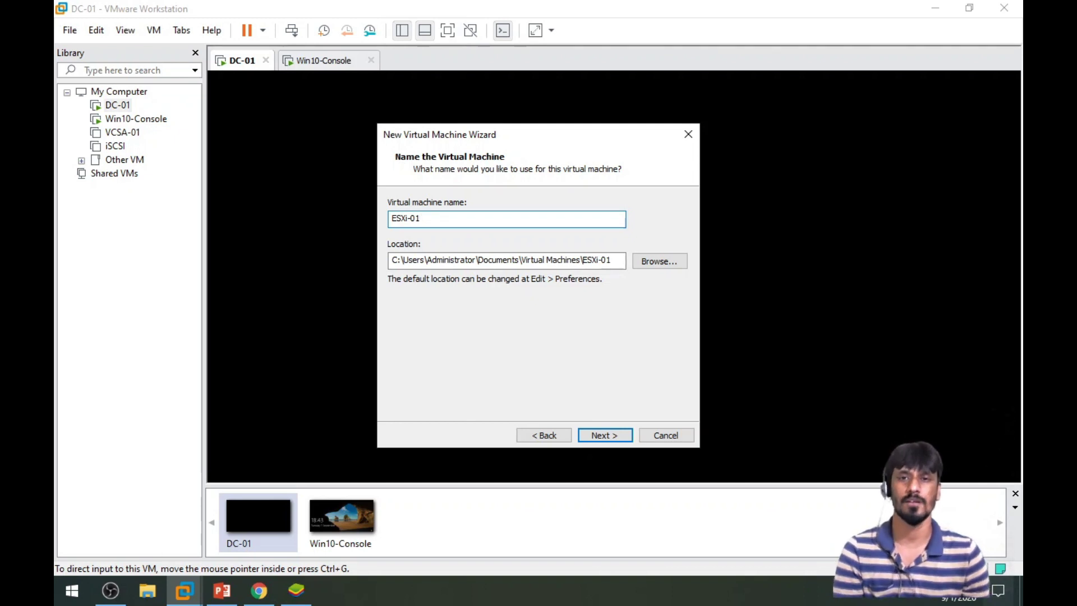
click(605, 435)
click(485, 238)
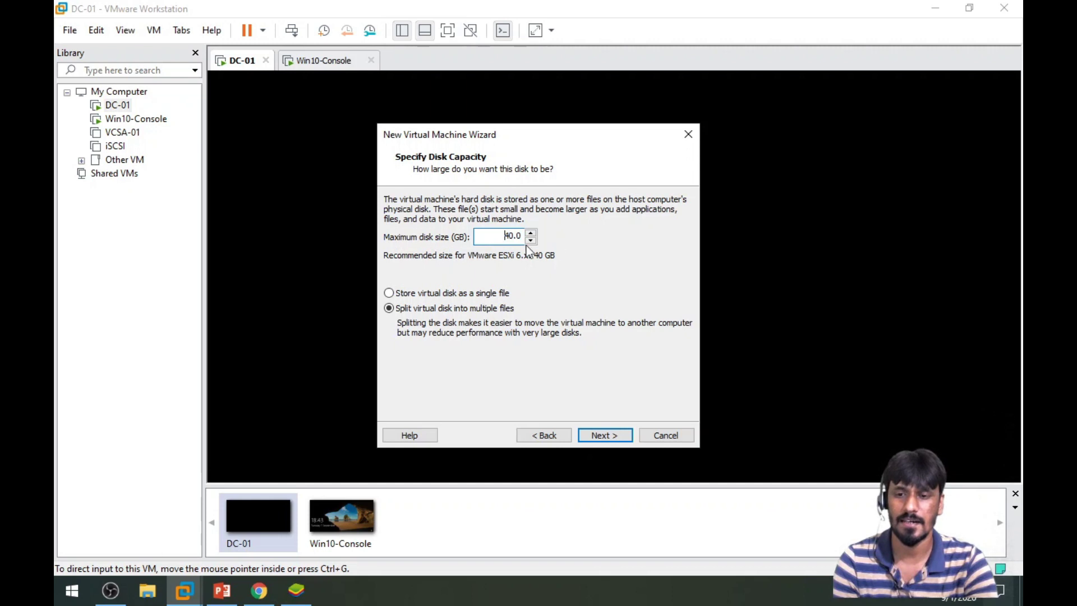
click(604, 435)
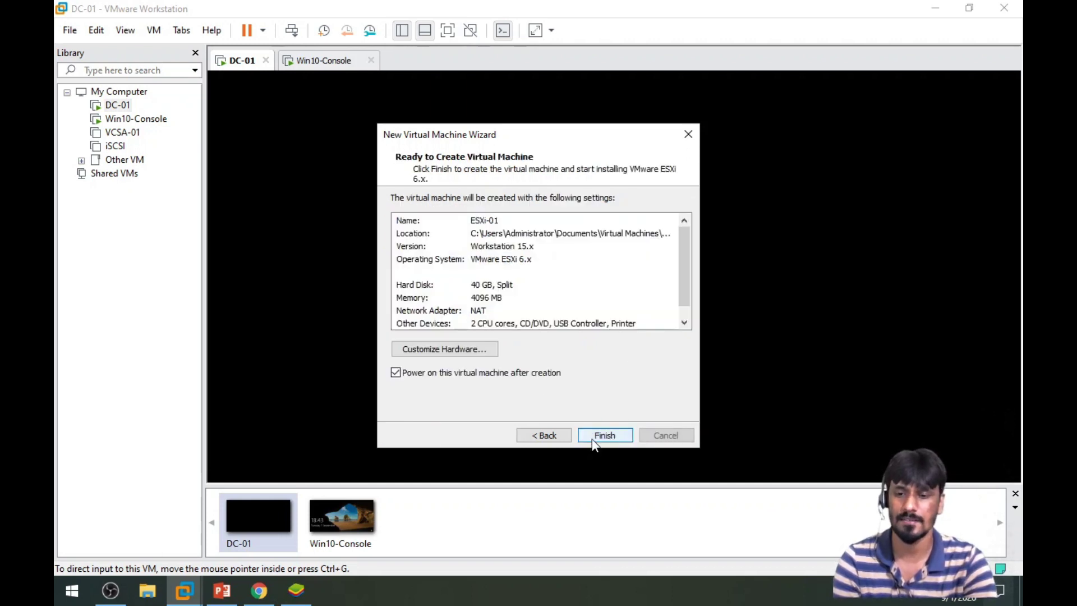
Customize the hardware to give the machine 8192 MB of memory
click(462, 351)
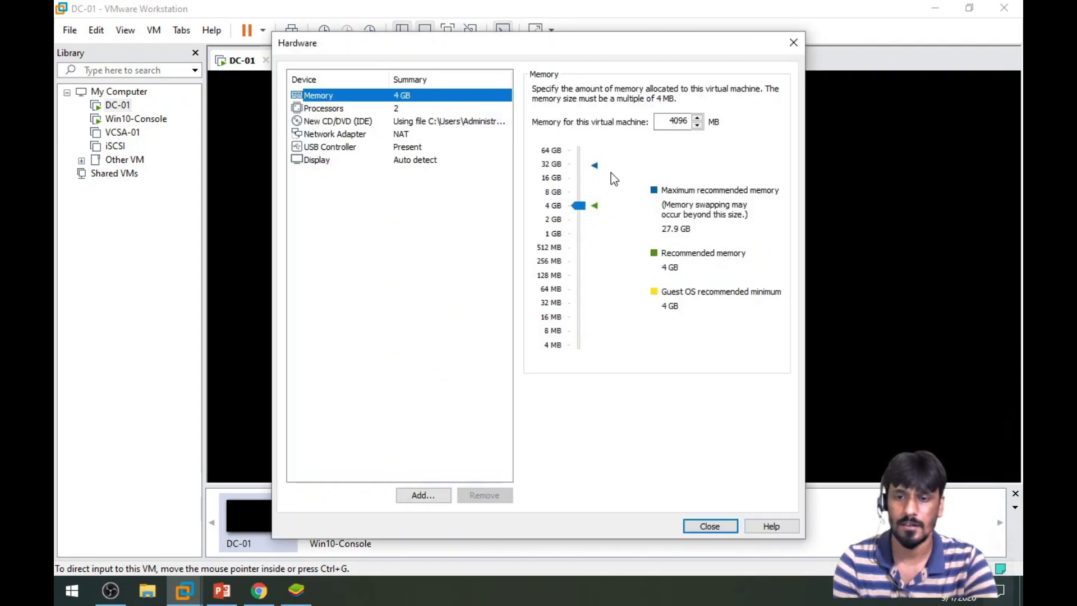
click(558, 195)
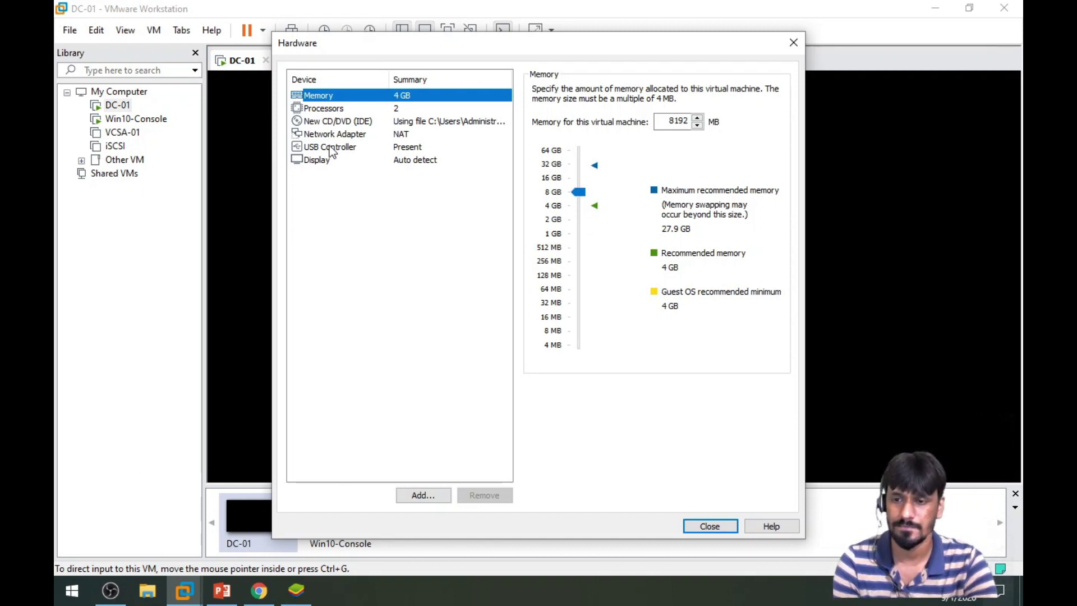
click(706, 527)
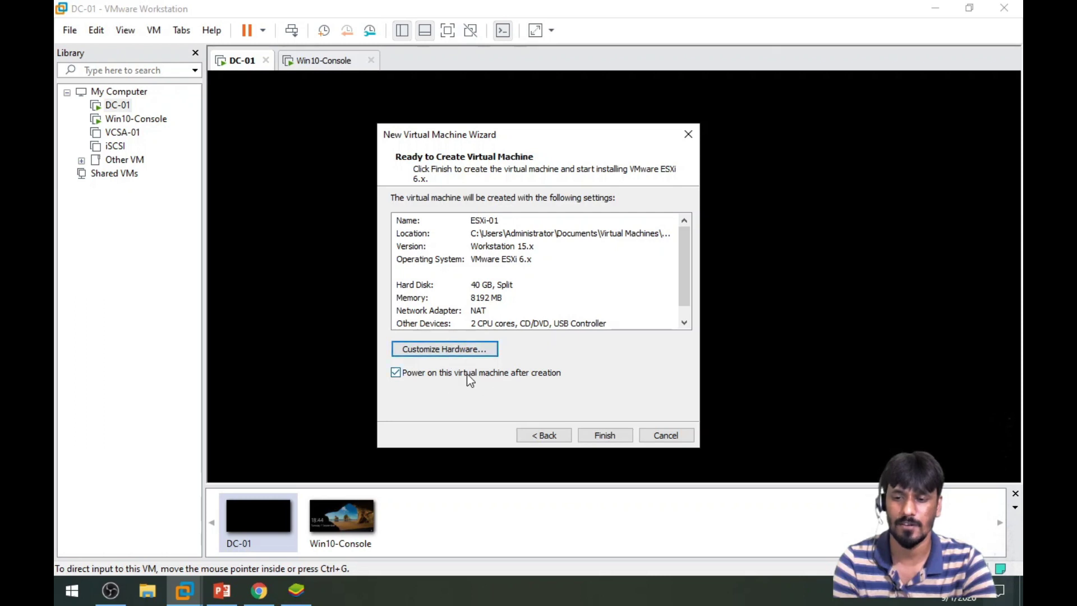
Finish creating ESXi-01 and view it full screen as it boots the ESXi 6.7.0 installer
click(604, 435)
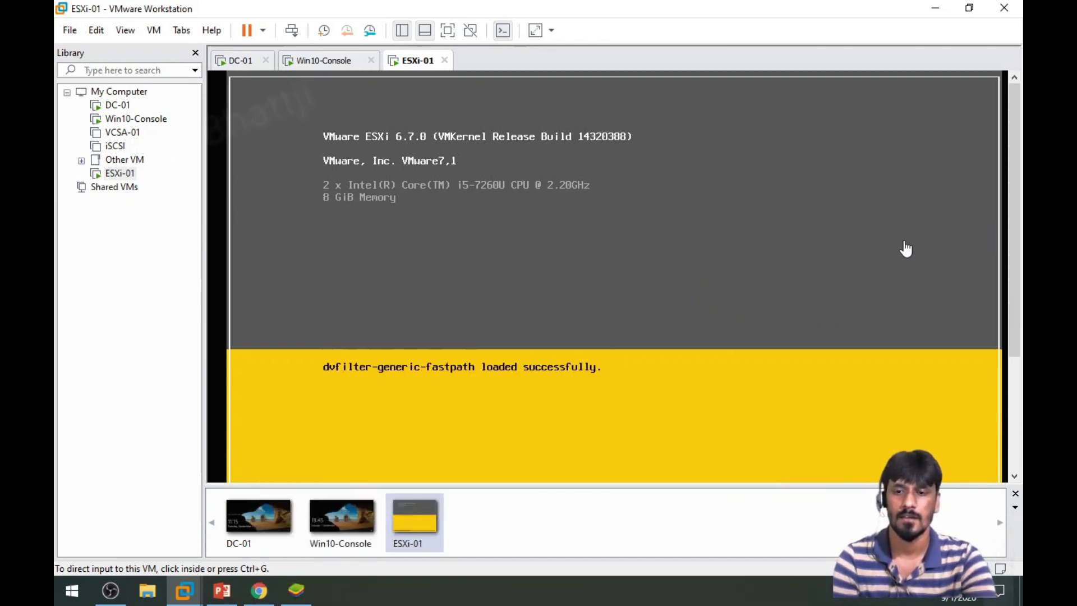
click(447, 31)
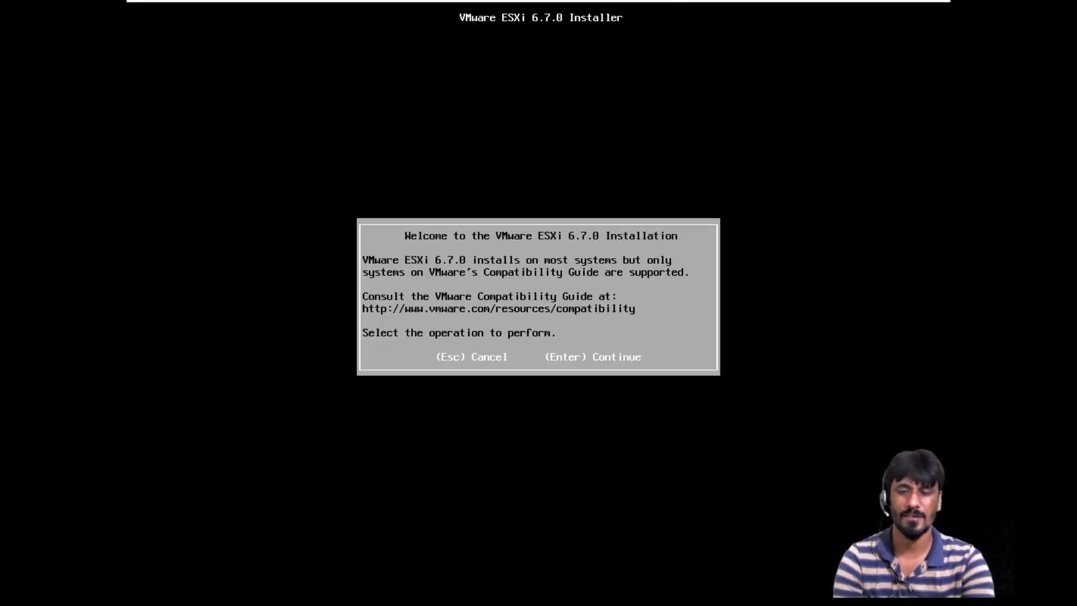
Accept the EULA, choose the 40 GB disk and US Default keyboard, set the root password, then install
key(Return)
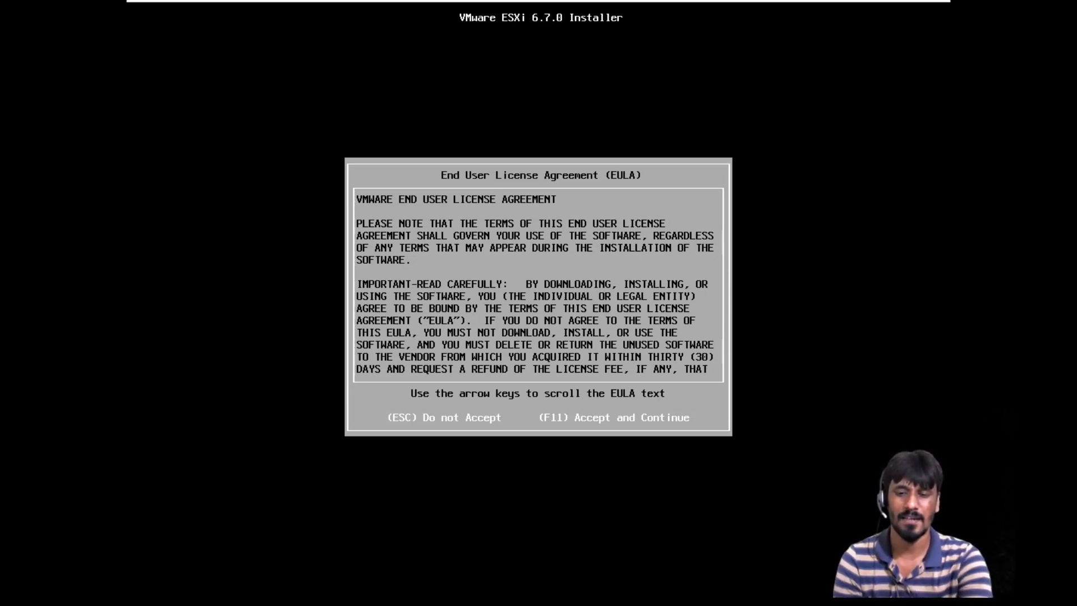
key(F11)
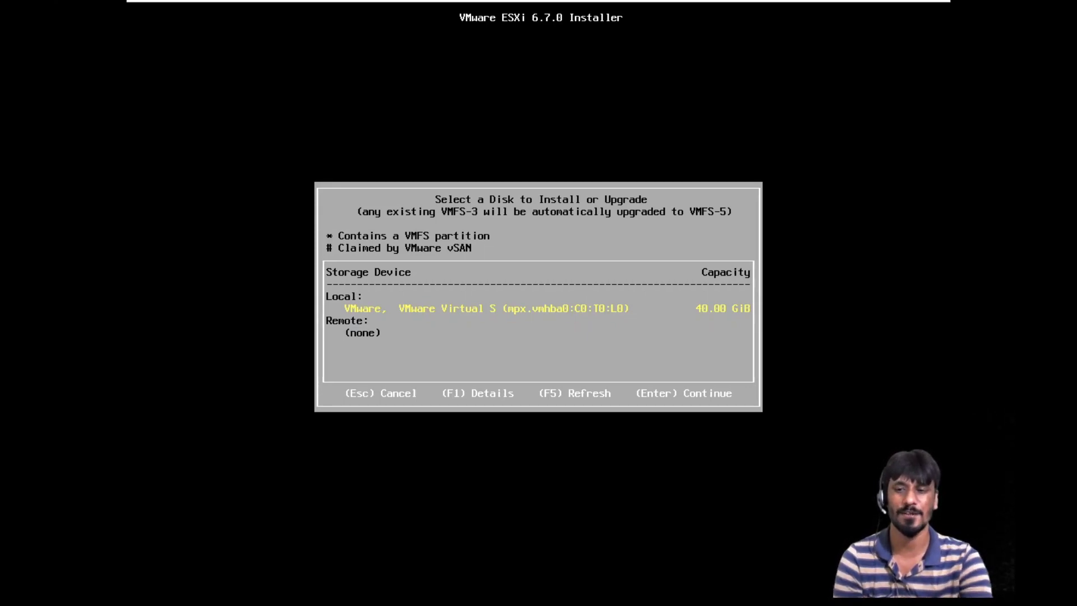
key(Return)
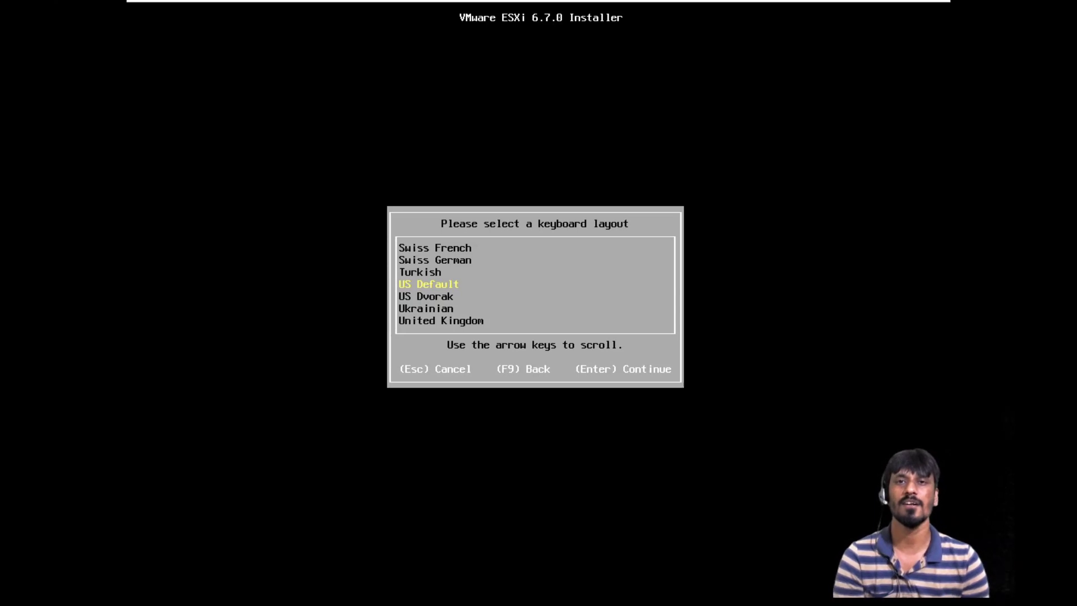
key(Return)
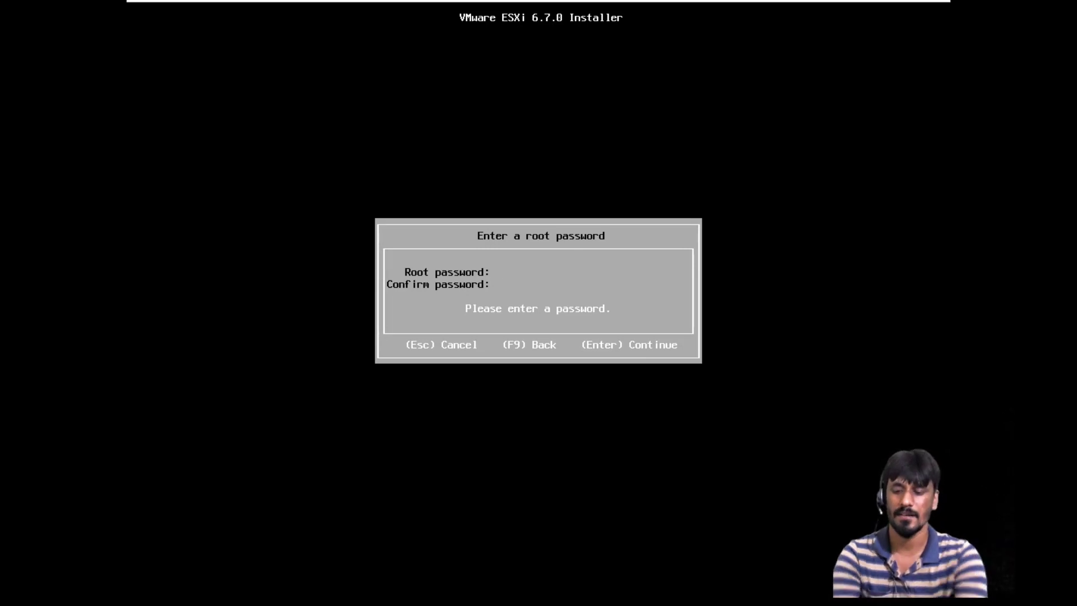
text(********)
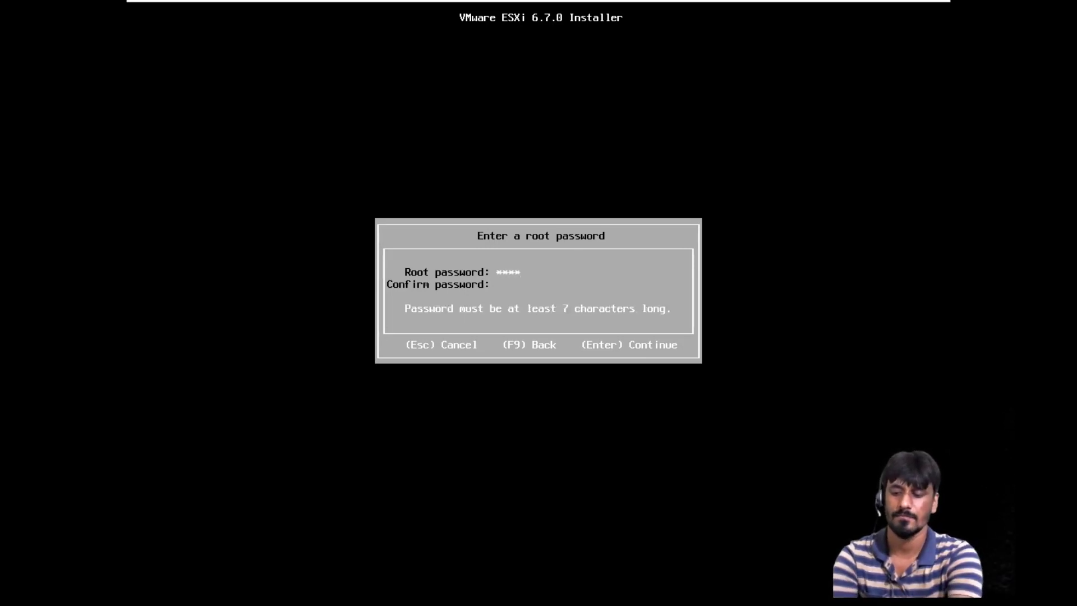
text(*****)
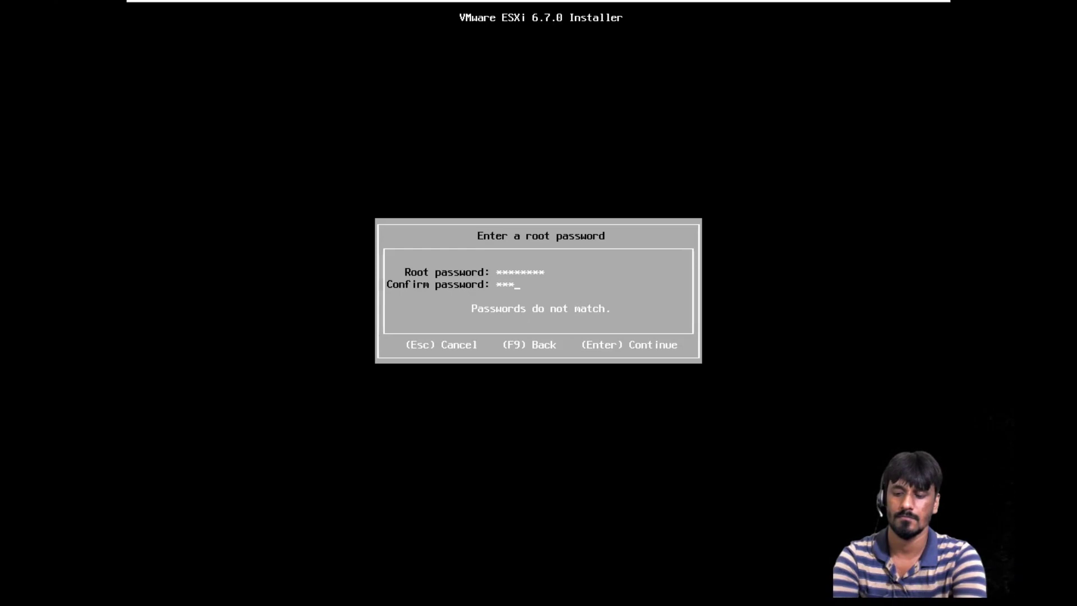
text(***)
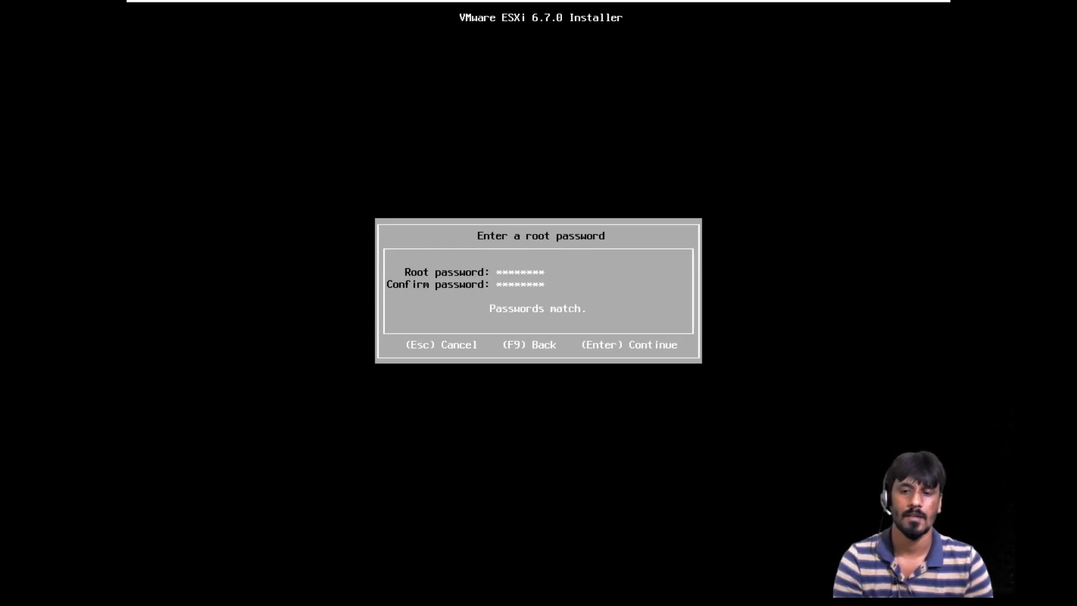
key(Return)
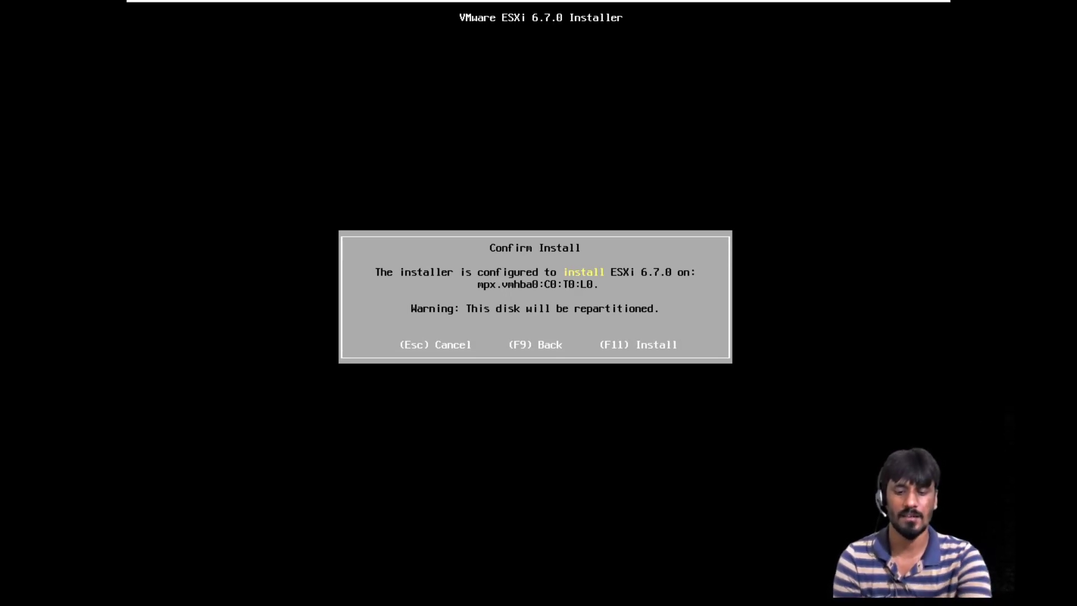
key(F11)
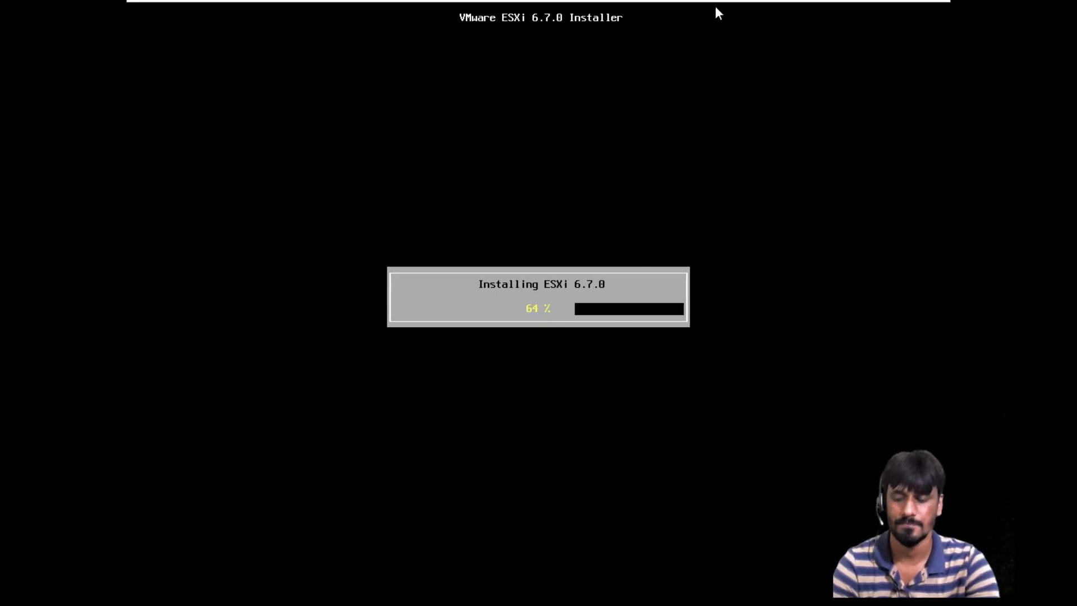
Switch to the Win10-Console machine's tab while ESXi-01 keeps installing
mouse_move(738, 12)
click(695, 12)
Sign in to the Win10-Console machine with its account password
mouse_move(274, 8)
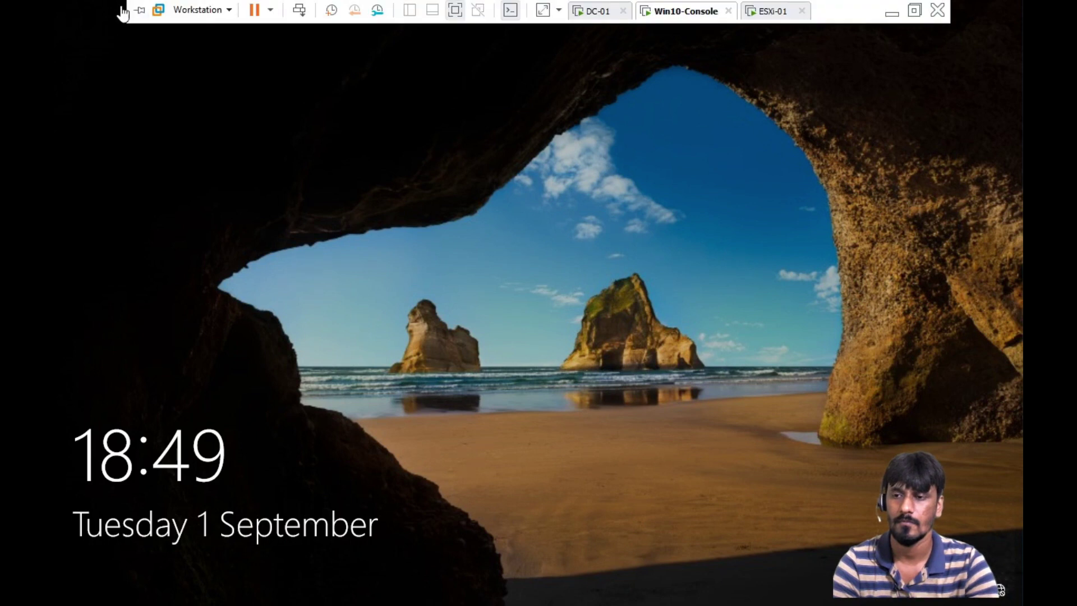
click(580, 401)
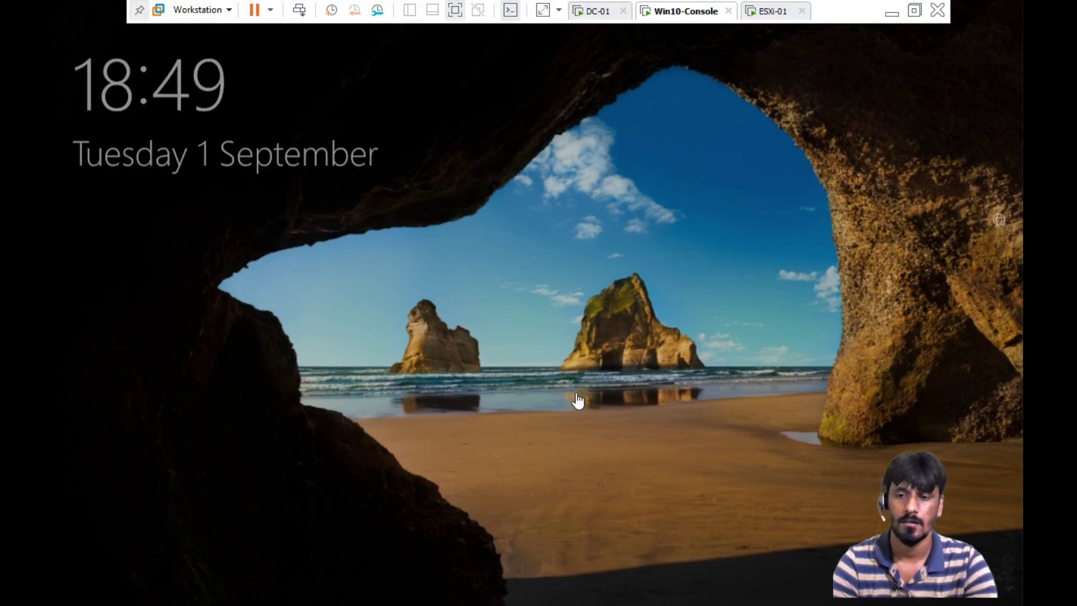
text(••••••••)
key(Return)
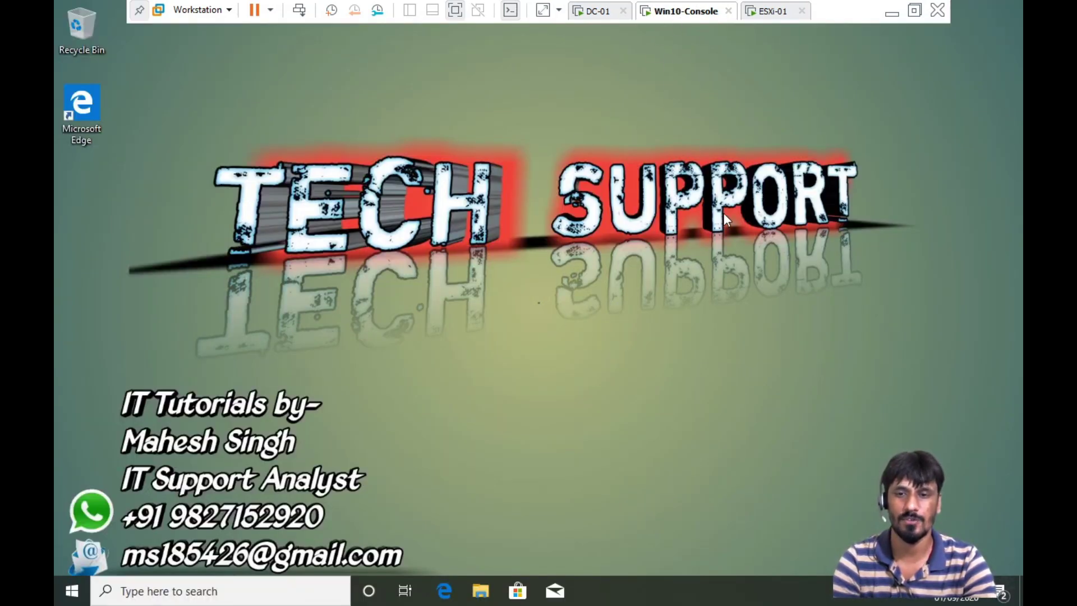
Sign in to DC-01, then return to the ESXi-01 console showing Installation Complete
click(593, 13)
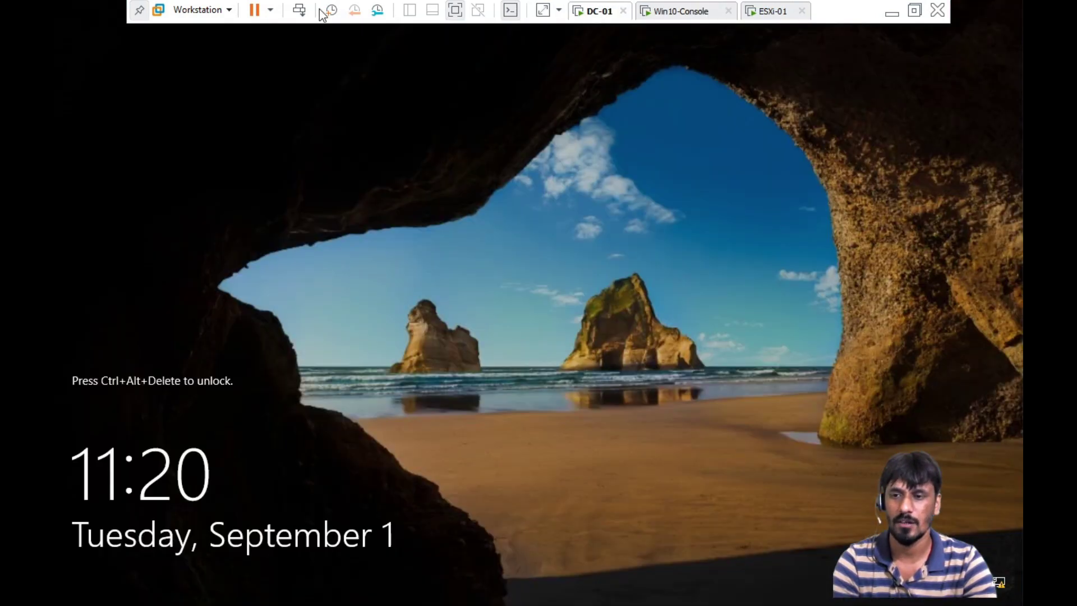
click(299, 10)
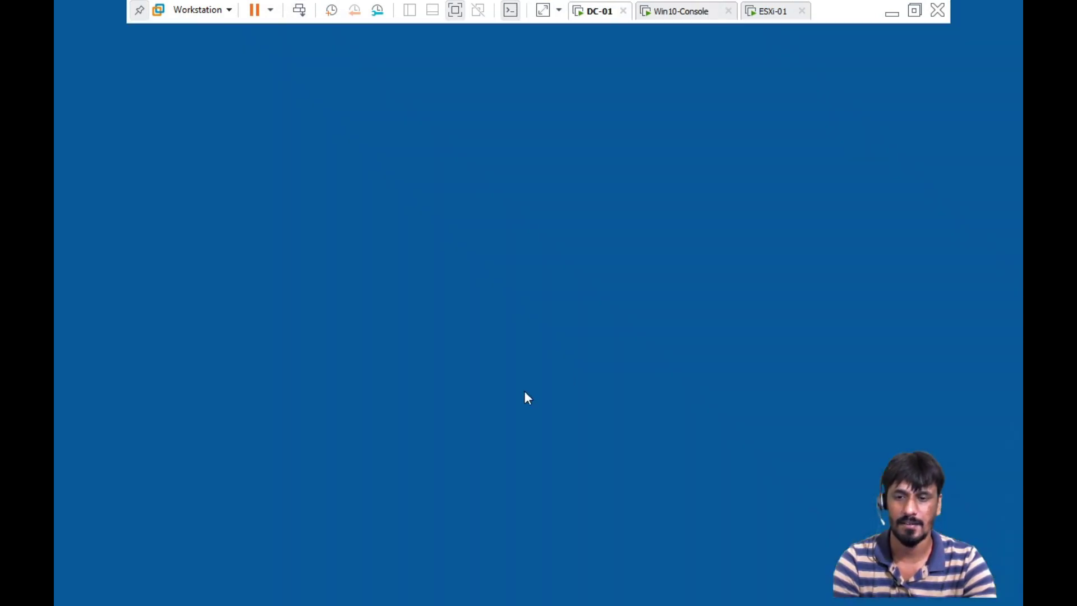
text(********)
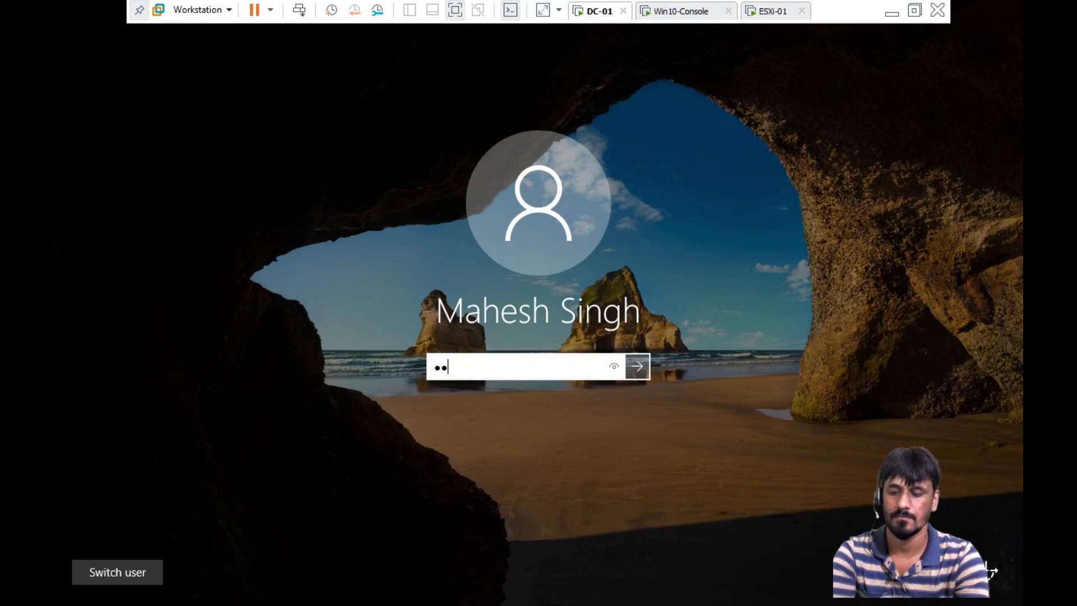
key(Return)
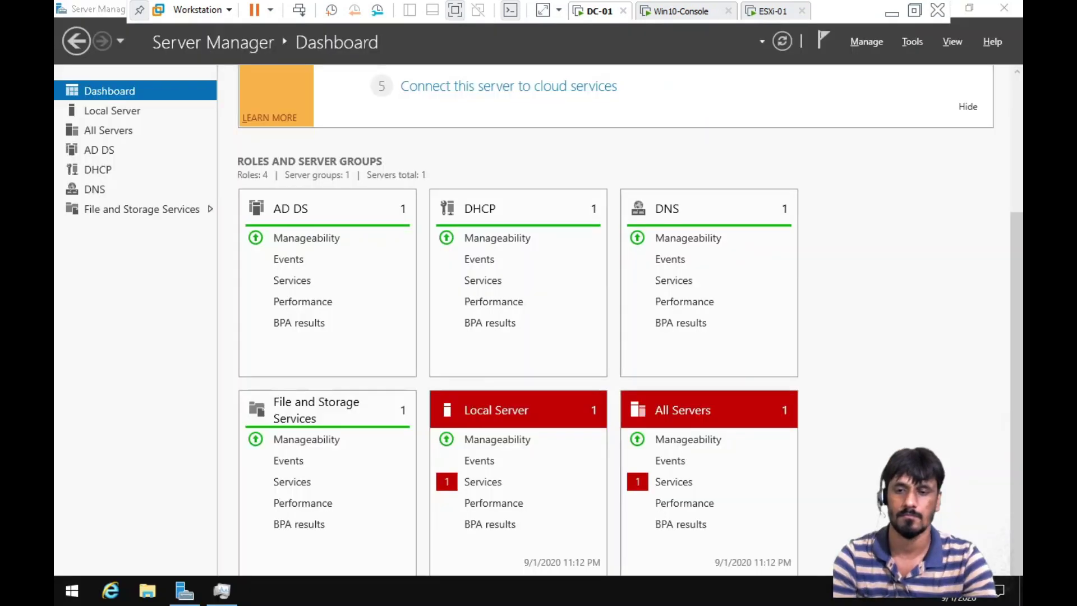
scroll(533, 356, down, 1)
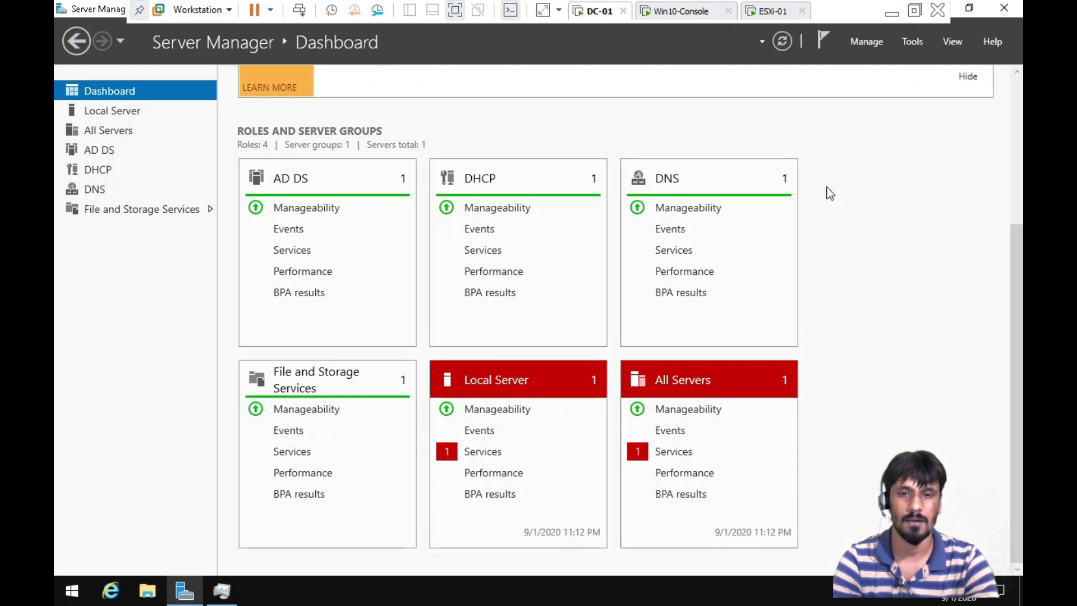
click(771, 11)
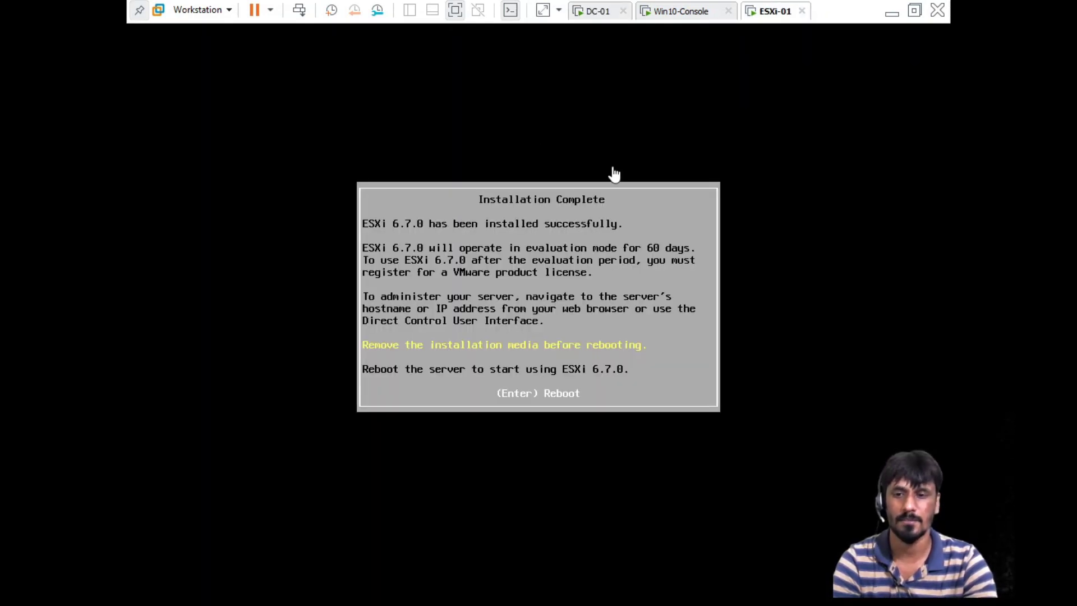
Reboot the installed ESXi-01 host and log in as root via F2 for System Customization
click(636, 198)
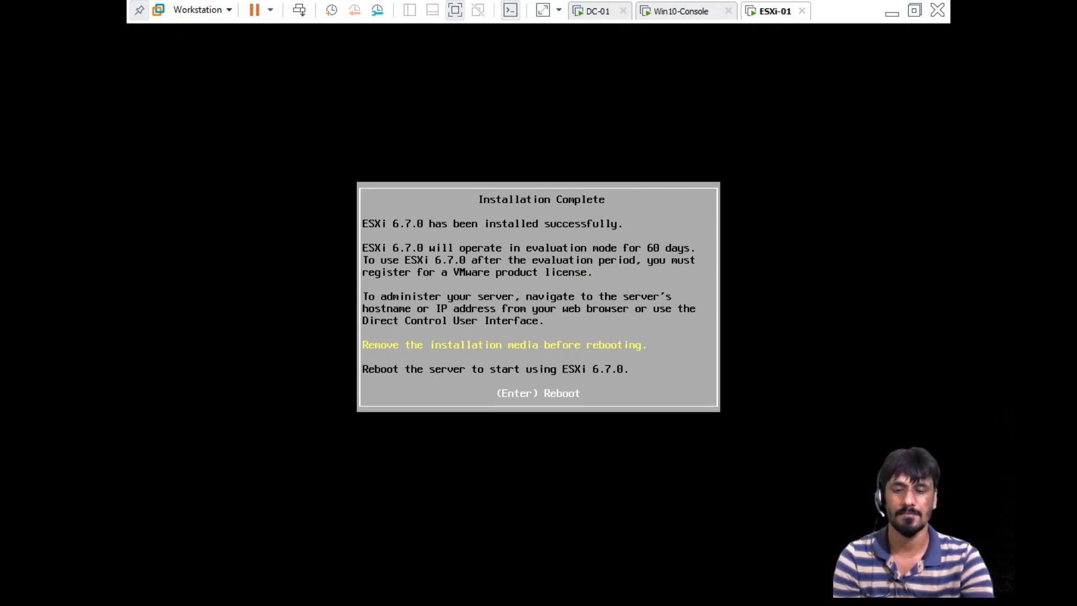
key(Return)
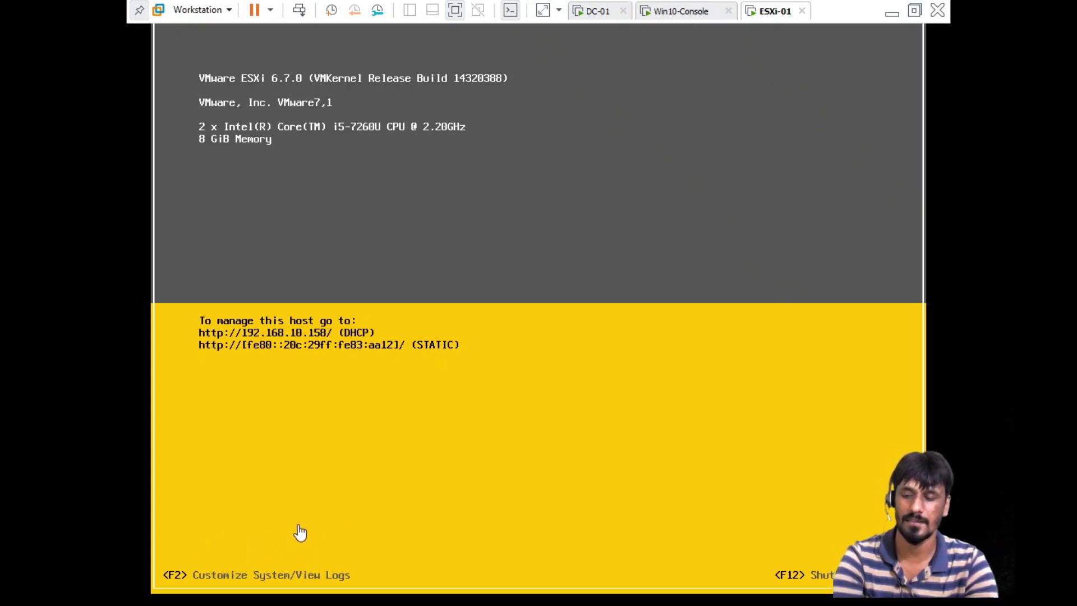
key(F2)
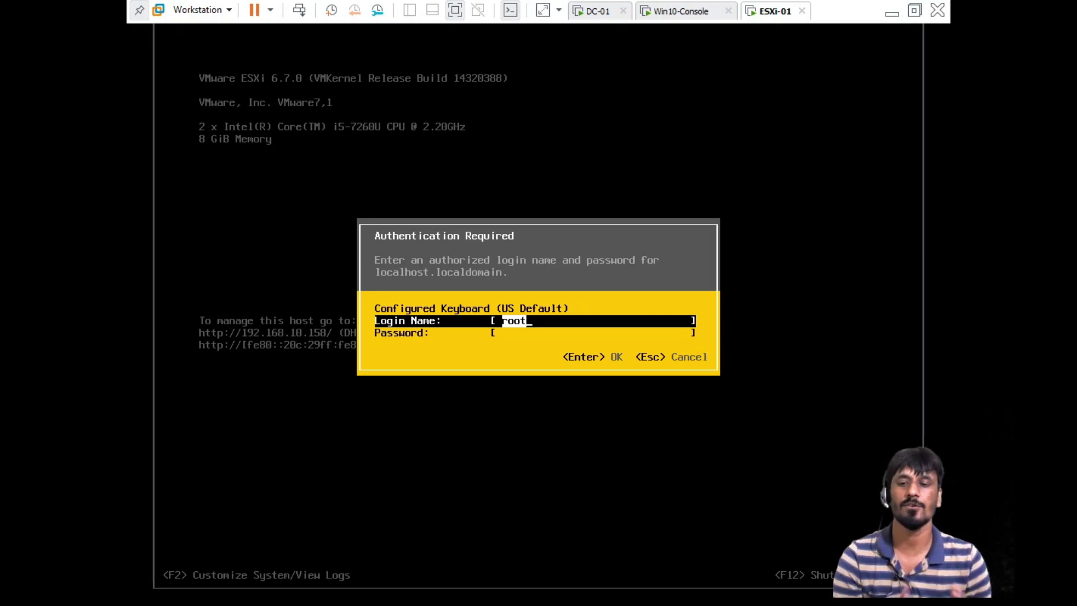
key(Down)
text(********)
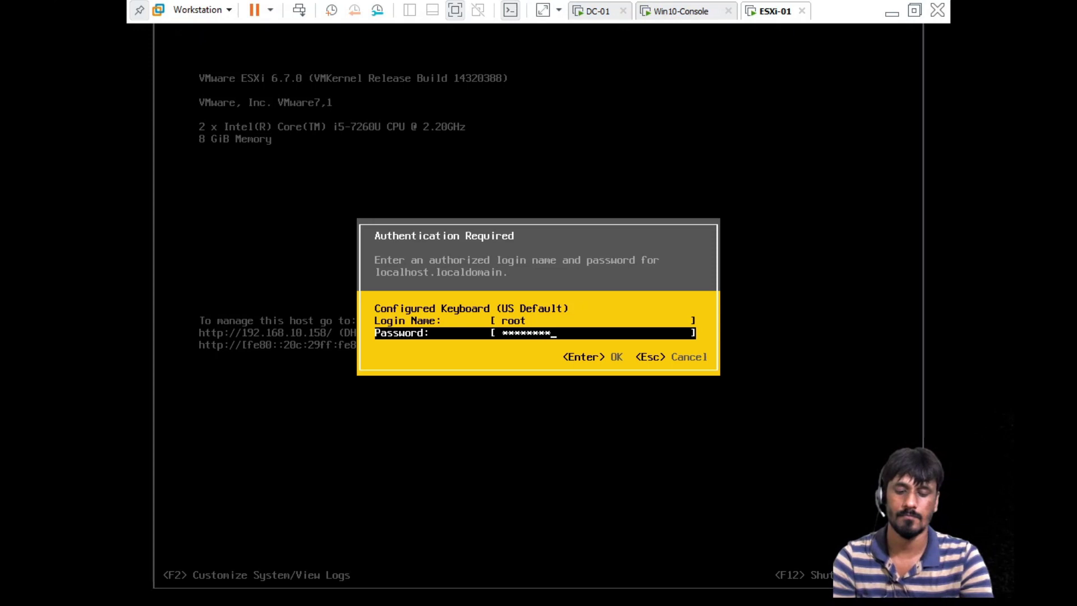
key(Return)
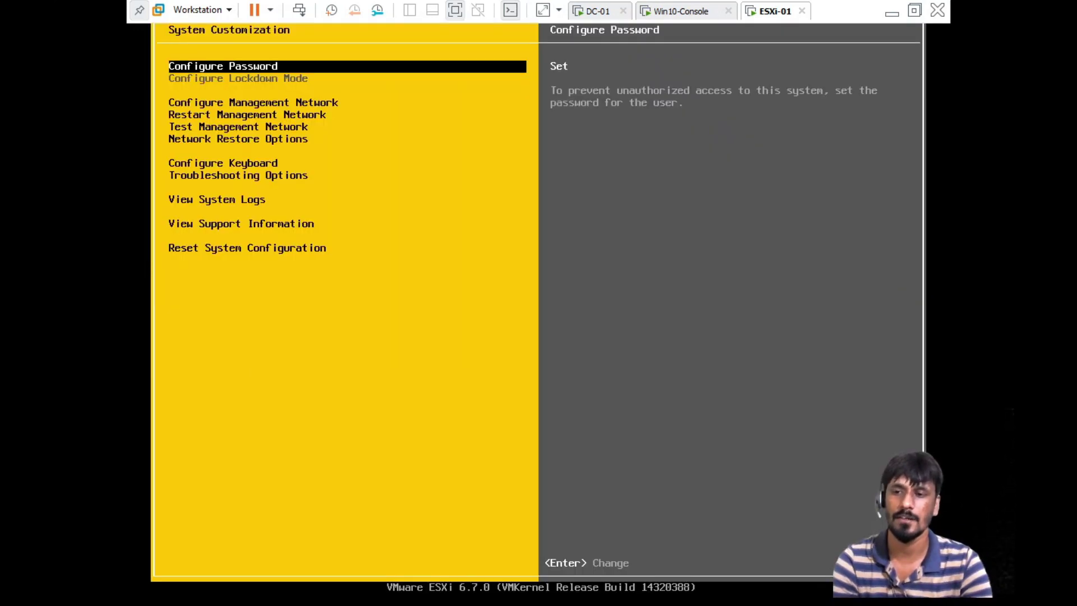
Switch the management network IPv4 configuration to static with address 192.168.10.103
key(Down)
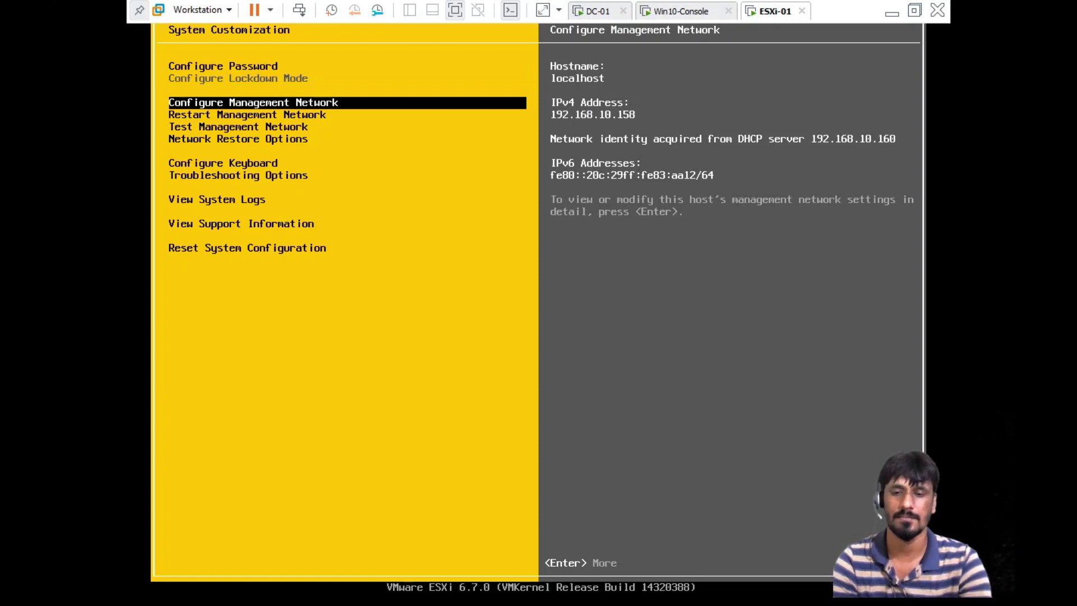
key(Return)
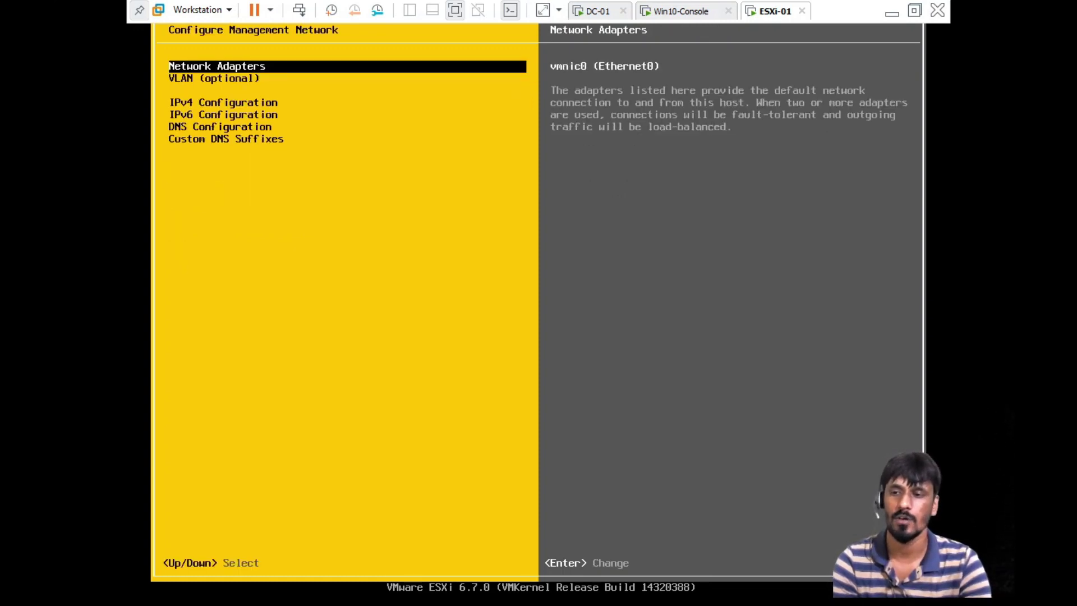
key(Down)
key(Down)
key(Return)
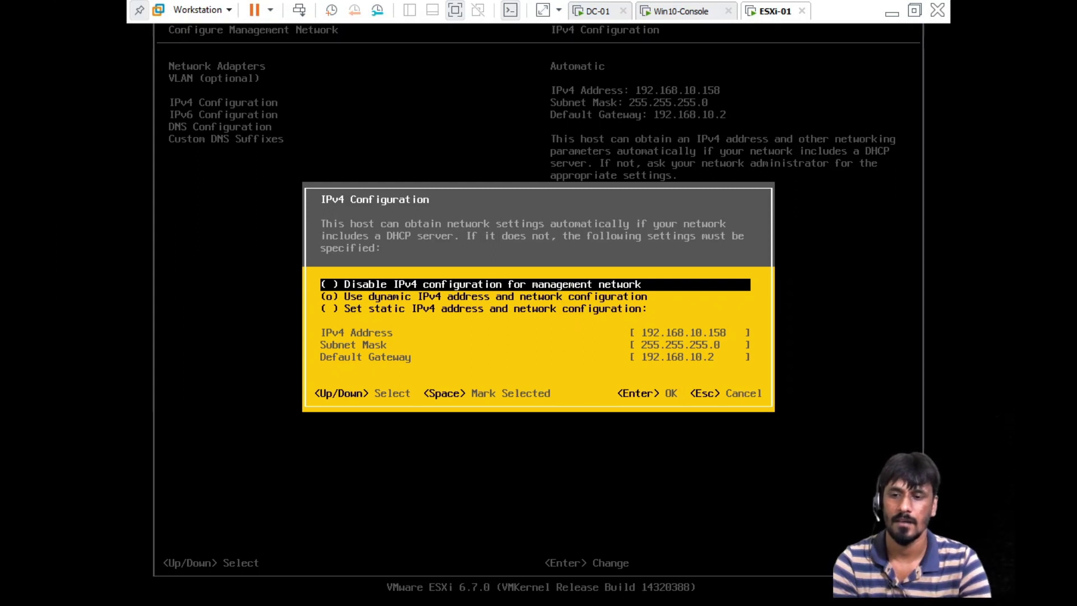
key(Down)
key(Down)
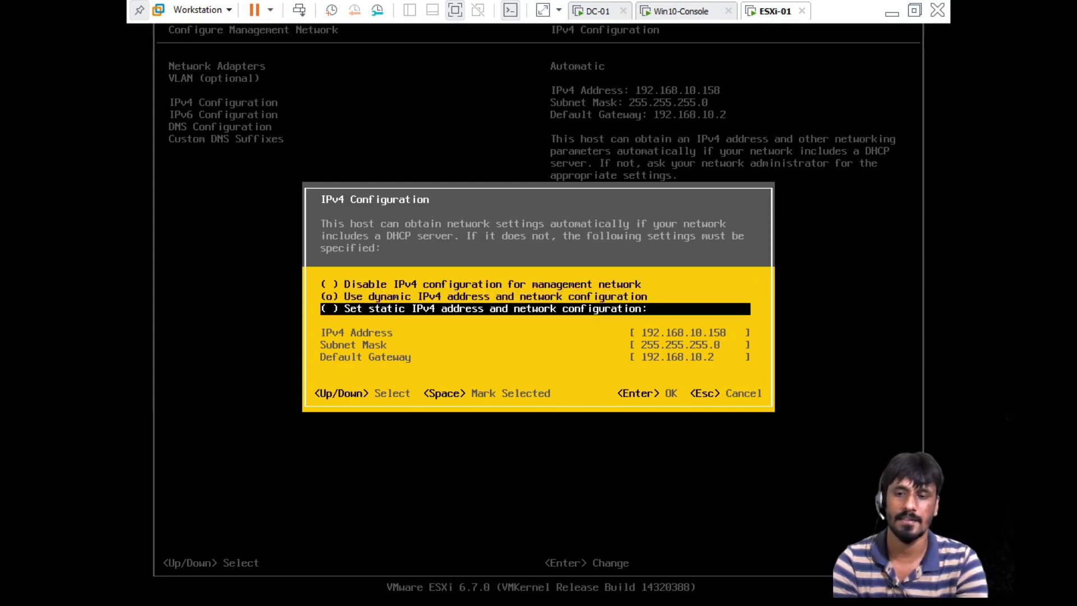
key(space)
key(Down)
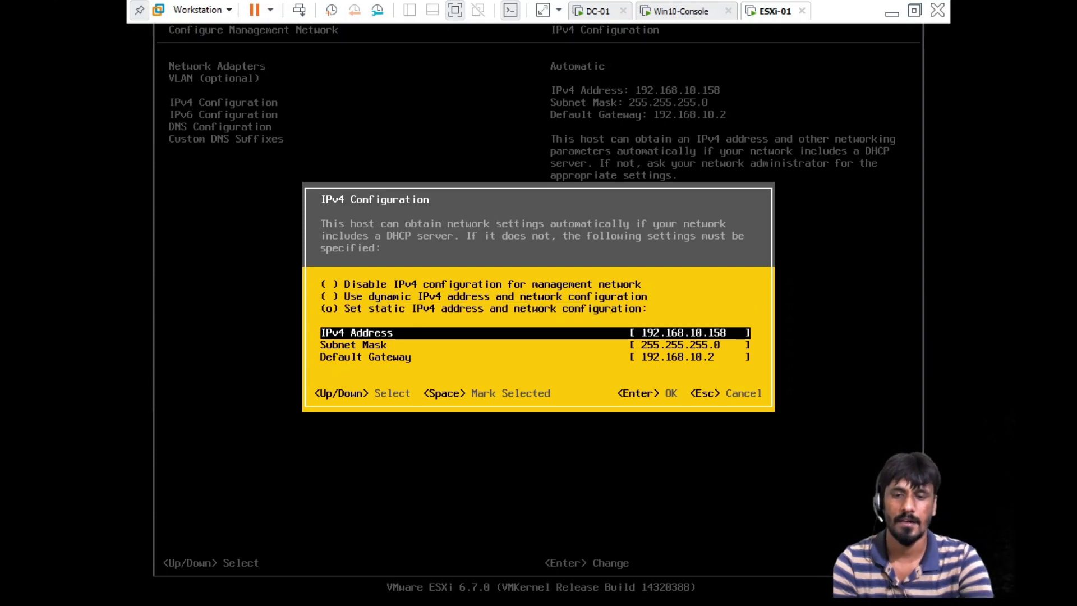
key(BackSpace)
key(BackSpace)
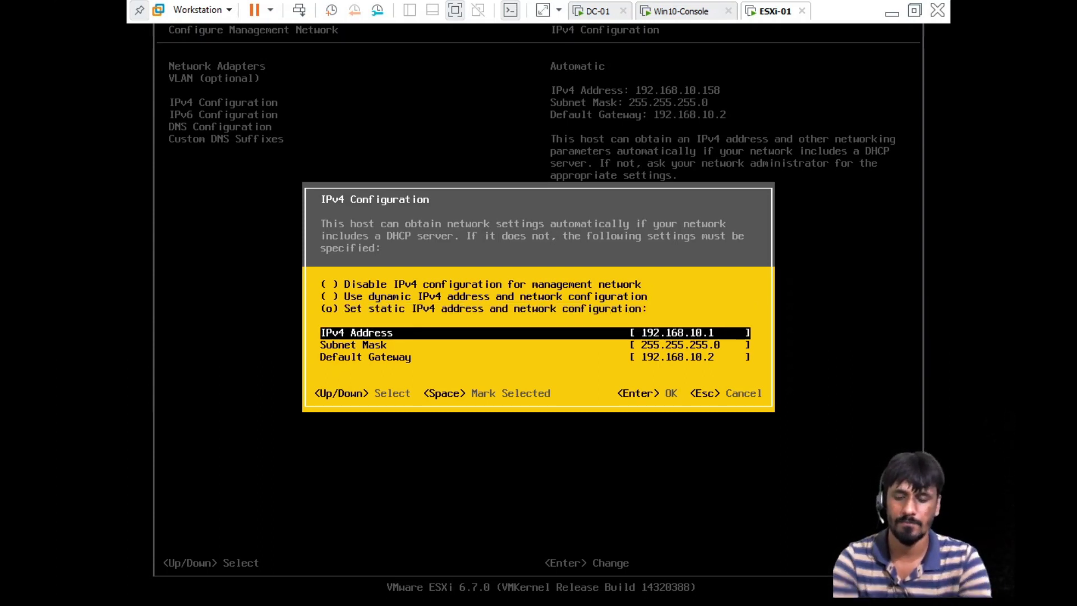
text(02)
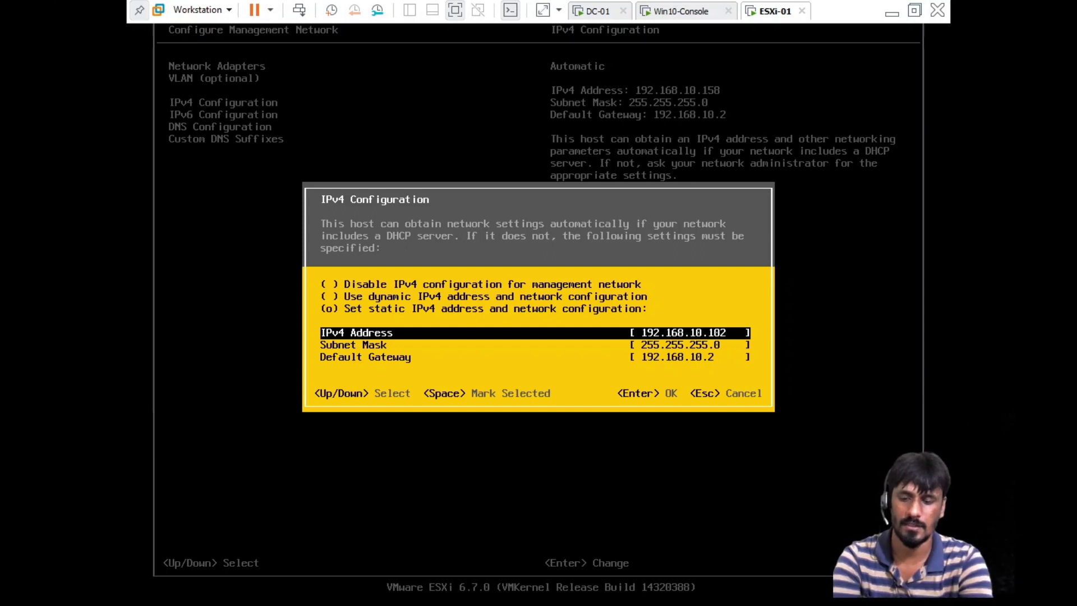
Keep mask 255.255.255.0 and gateway 192.168.10.2, then apply and restart the management network
key(Down)
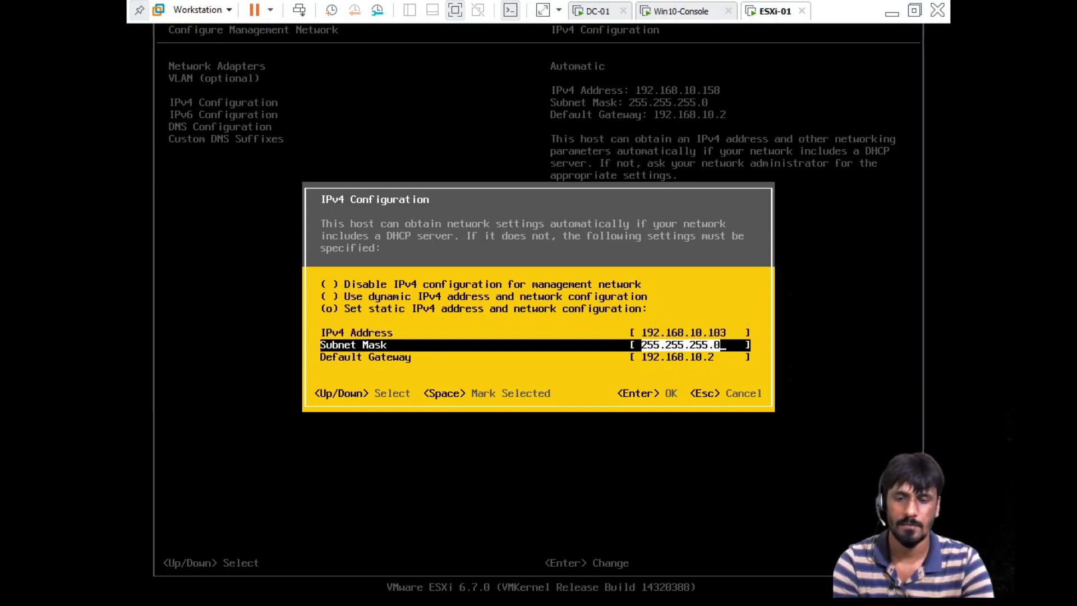
key(Down)
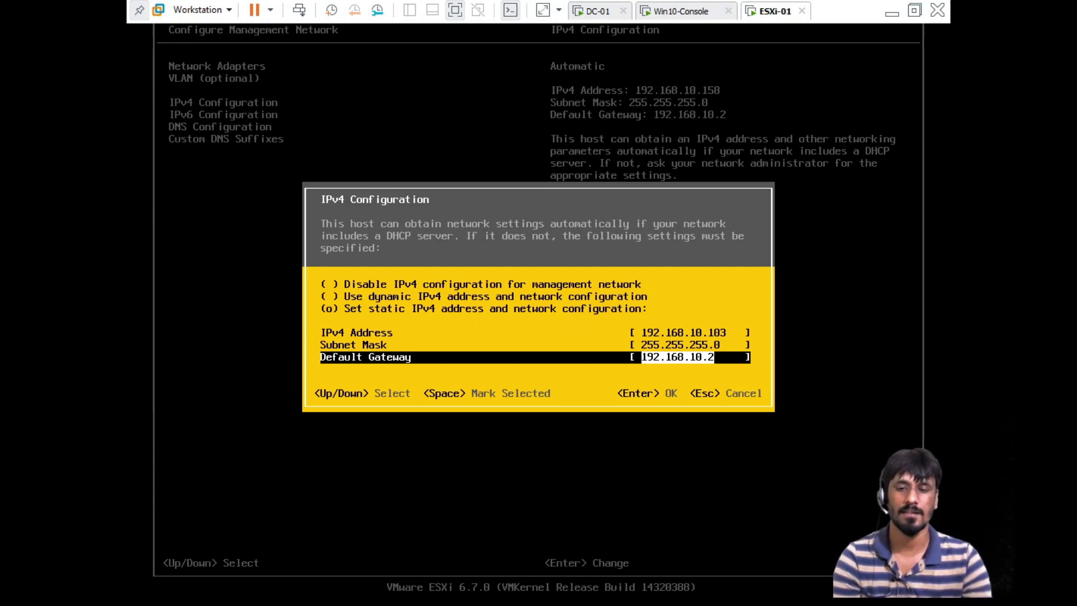
key(Return)
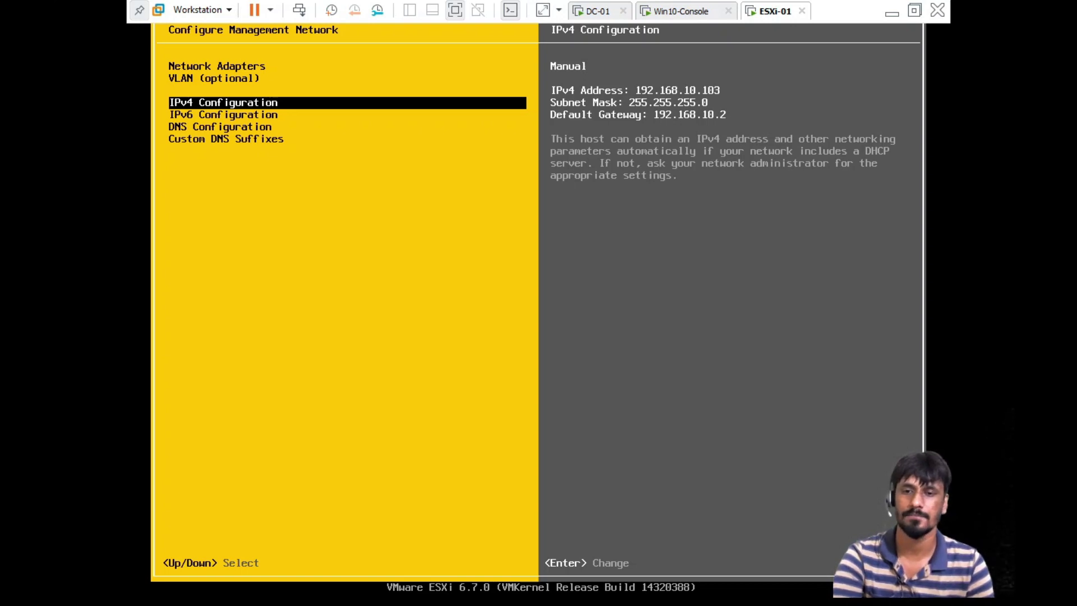
key(Escape)
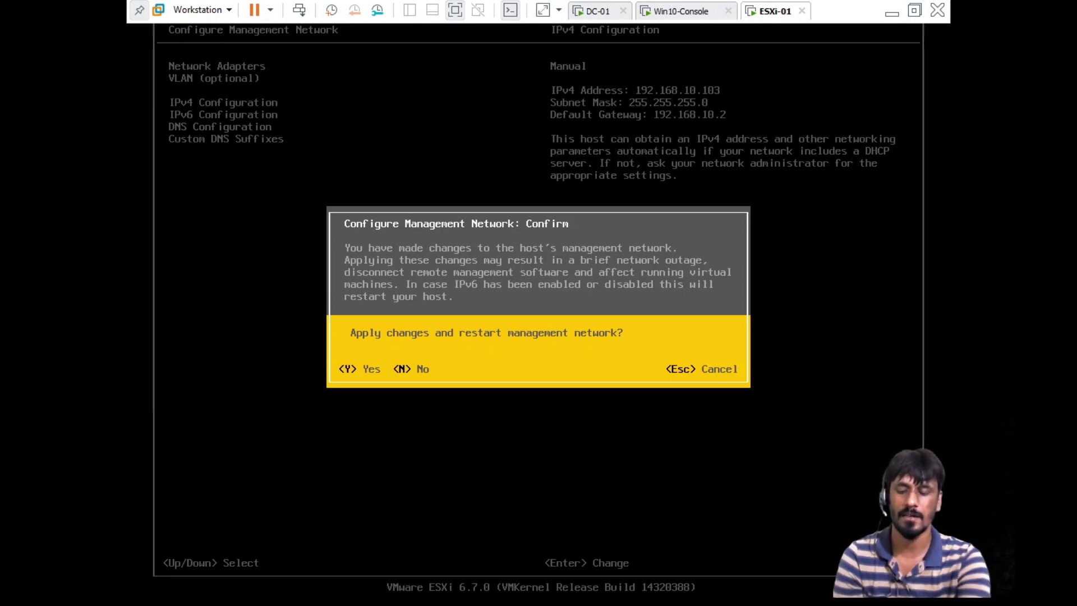
key(y)
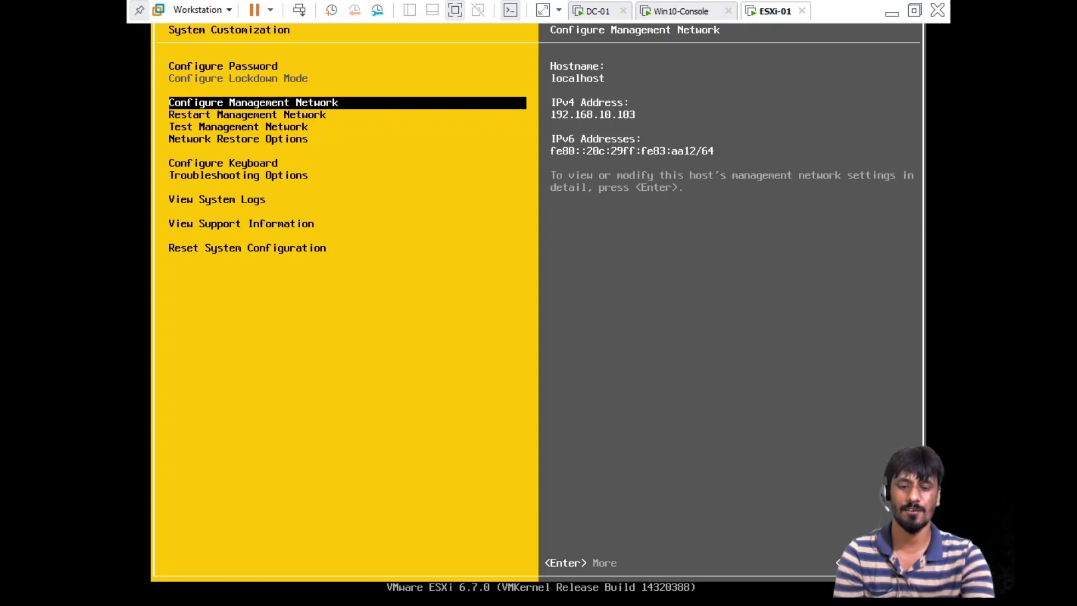
Set the primary DNS server to 192.168.10.100 in the DNS Configuration
key(Return)
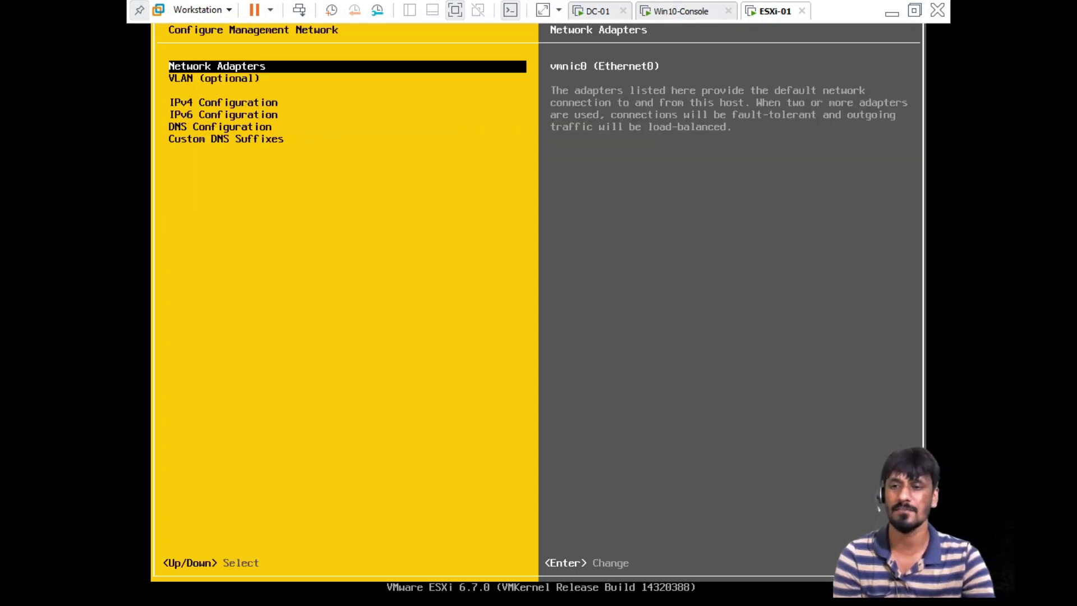
key(Down)
key(Down)
key(Down)
key(Down)
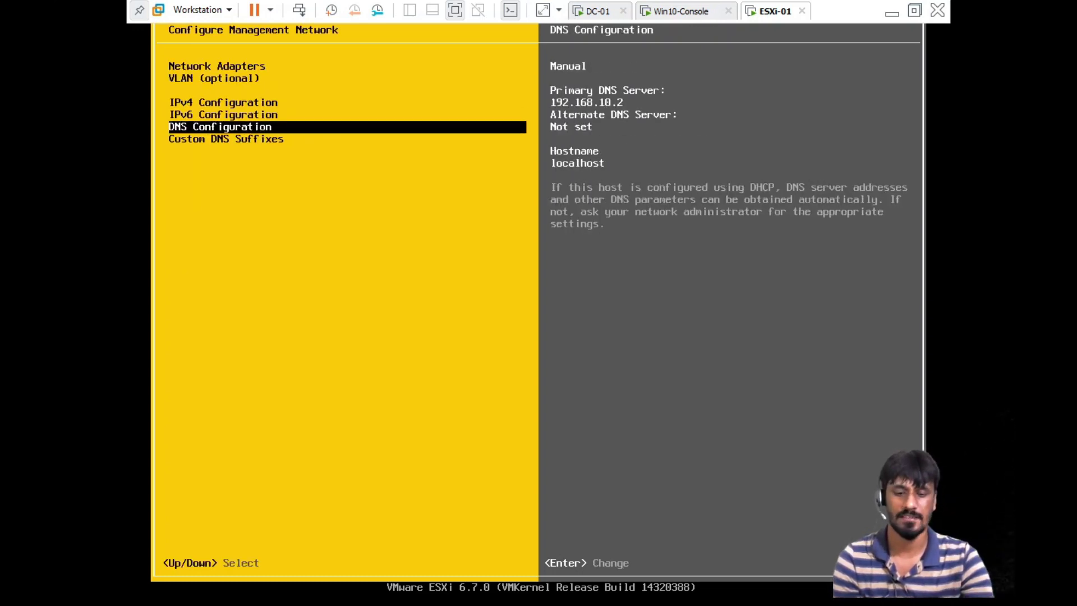
key(Return)
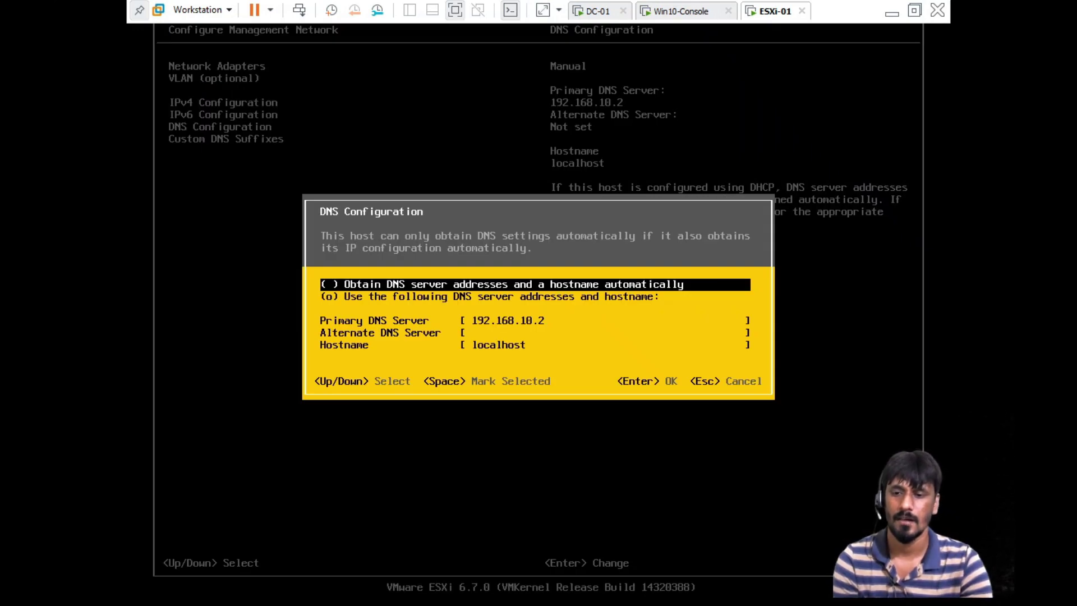
key(Down)
key(Down)
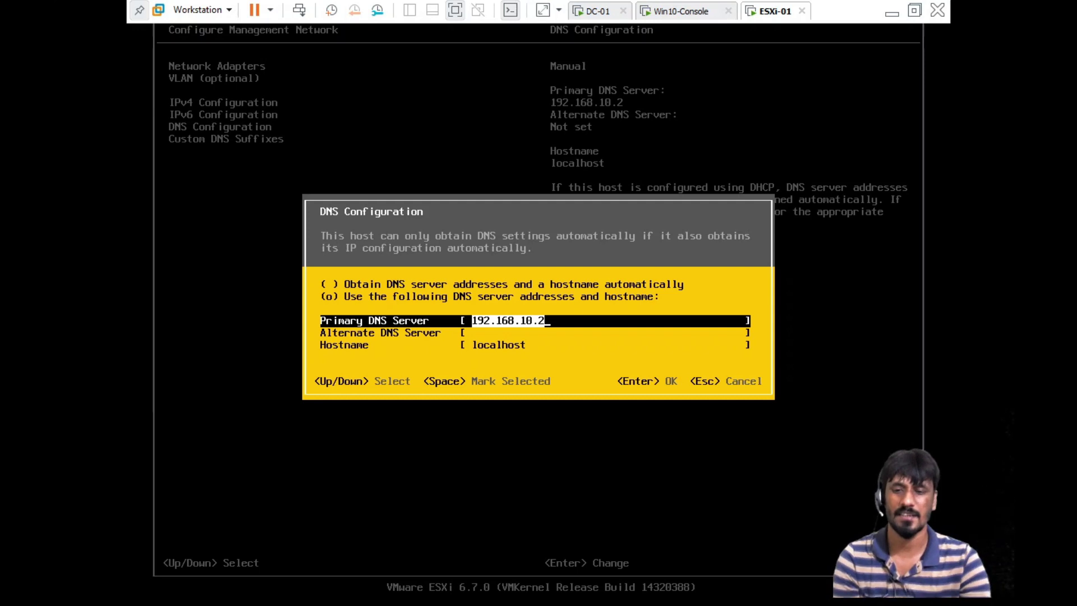
key(BackSpace)
key(BackSpace)
text(100)
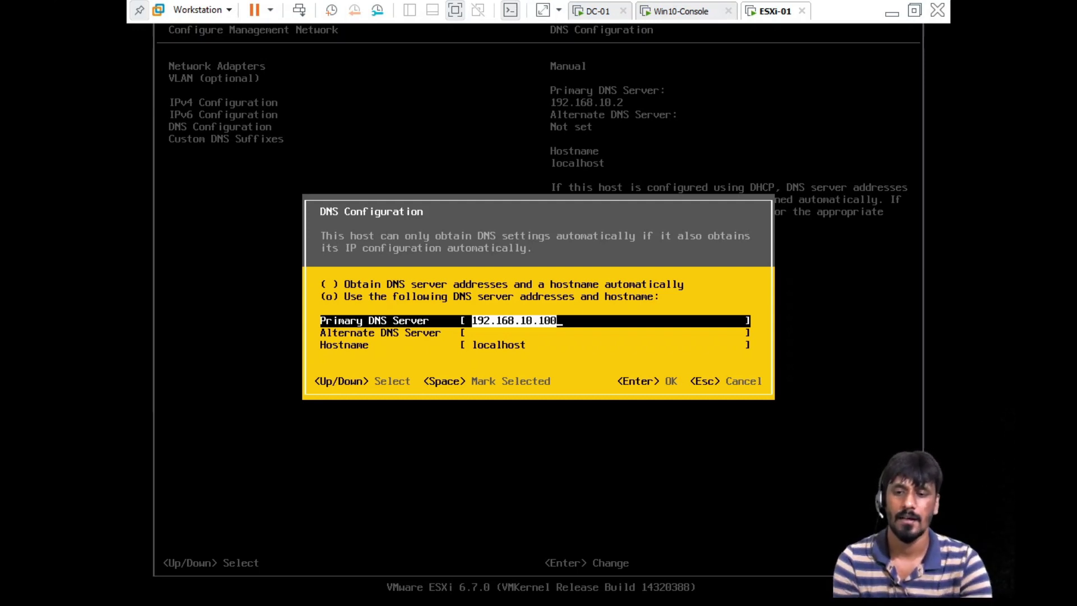
Set the hostname to ESXi-01, save, and apply with a management network restart
key(Down)
key(Down)
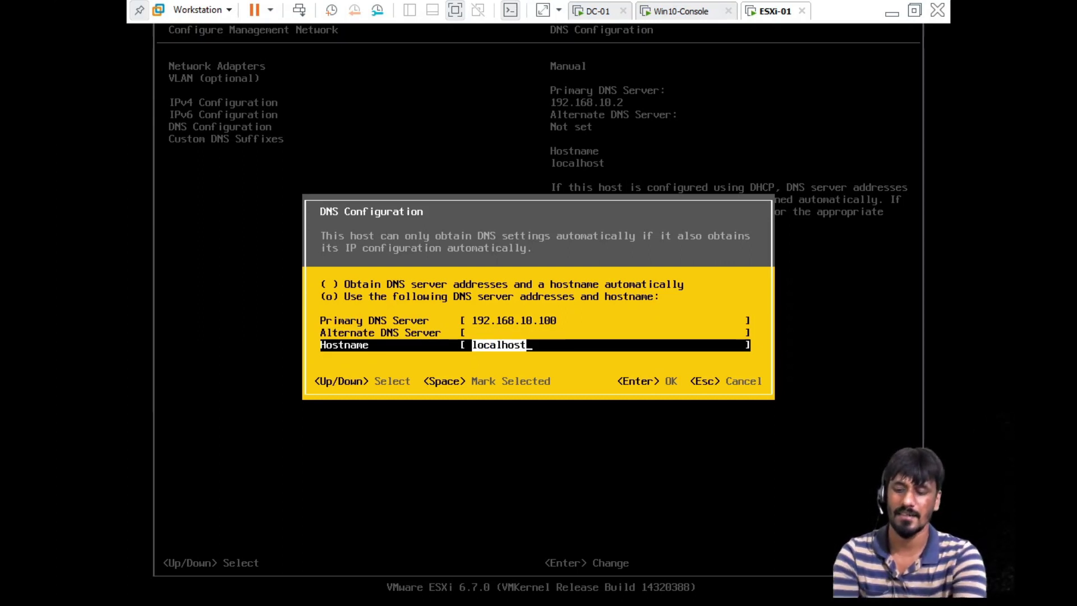
text(ESXi)
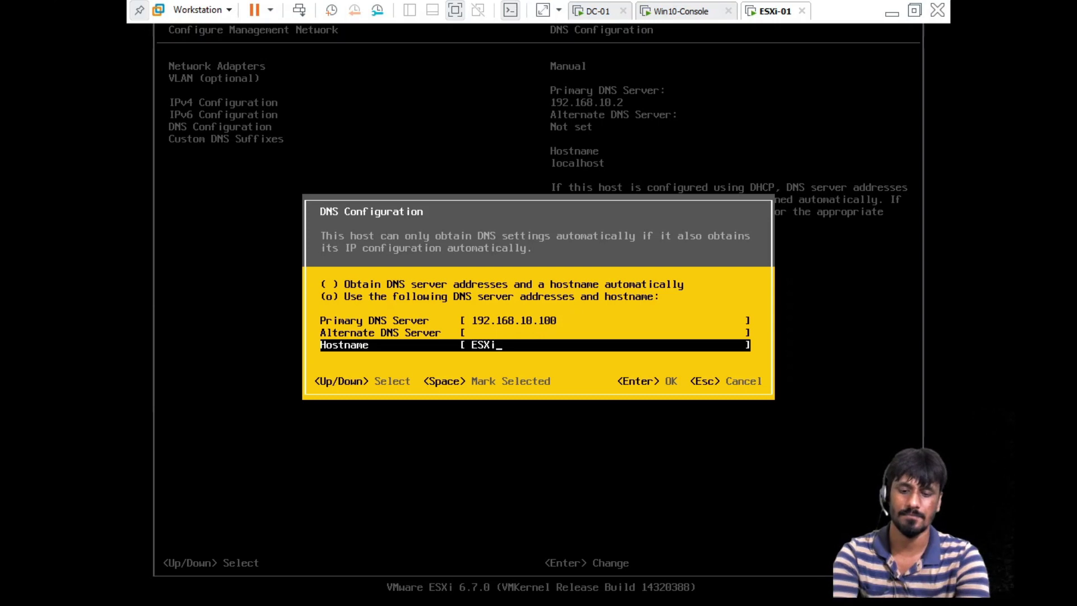
text(-01)
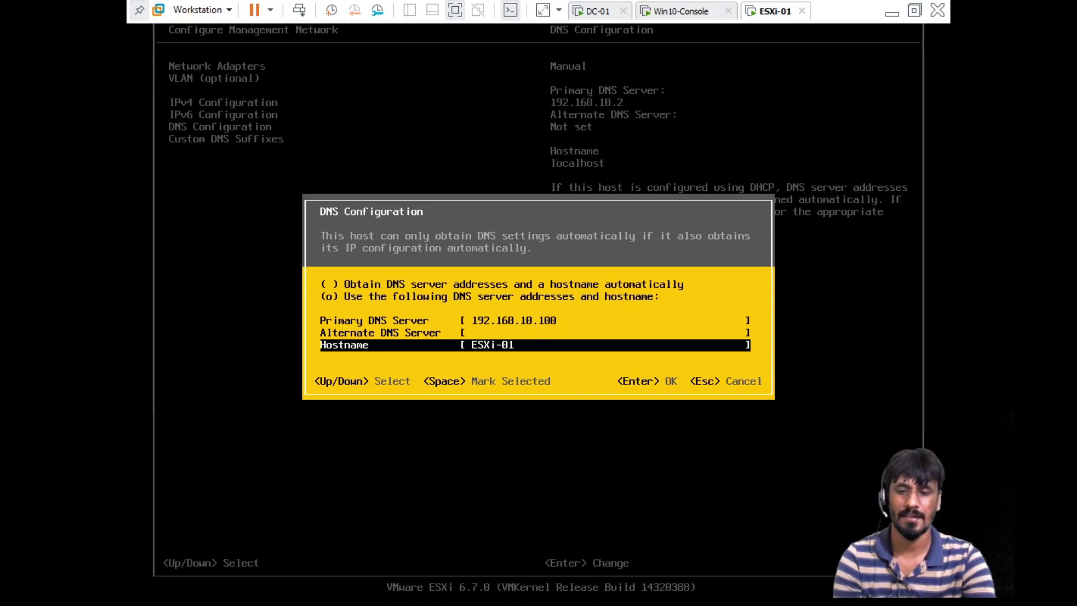
key(Return)
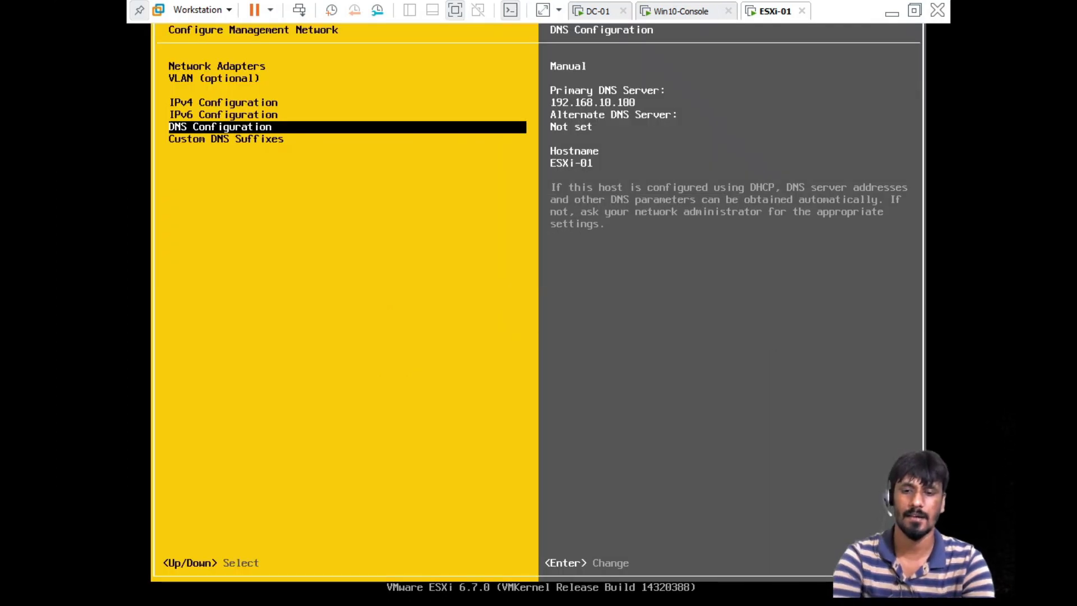
key(Escape)
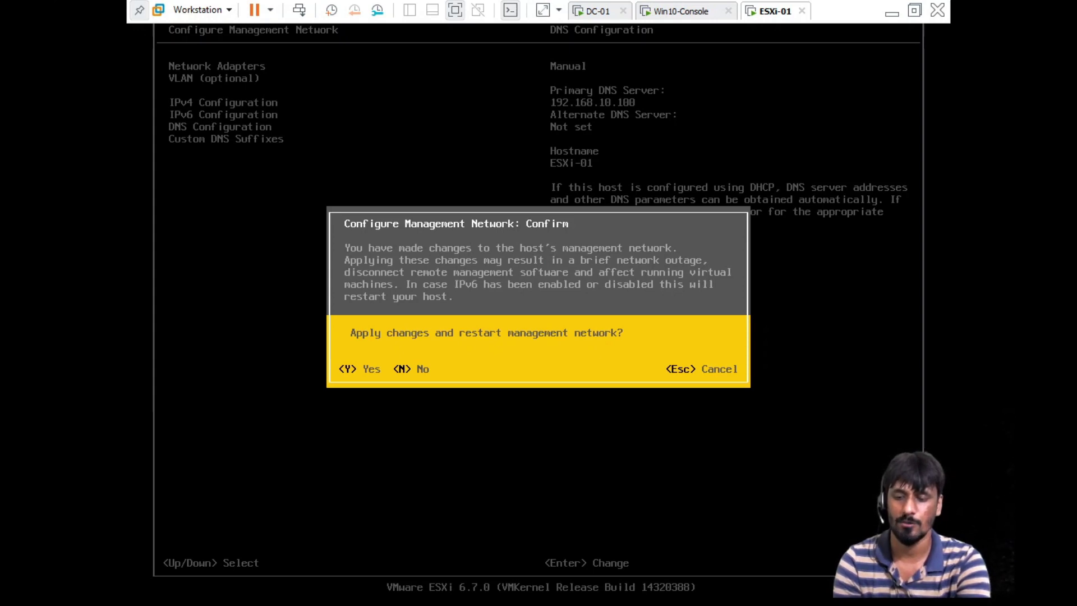
key(y)
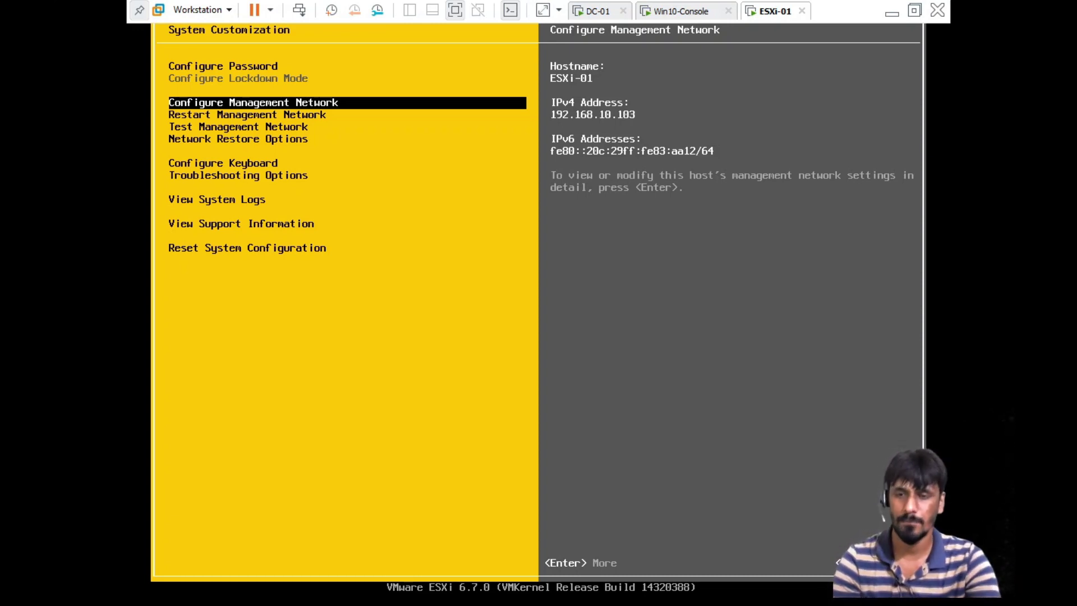
On DC-01, launch DNS from the Tools menu and open the TechSupport.com forward lookup zone
click(606, 10)
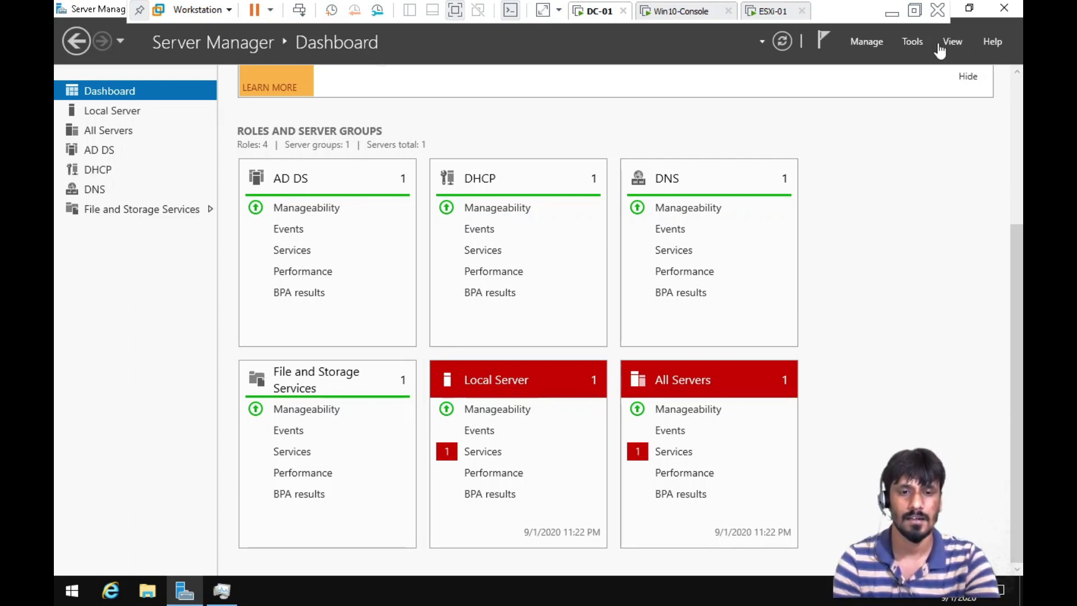
click(914, 42)
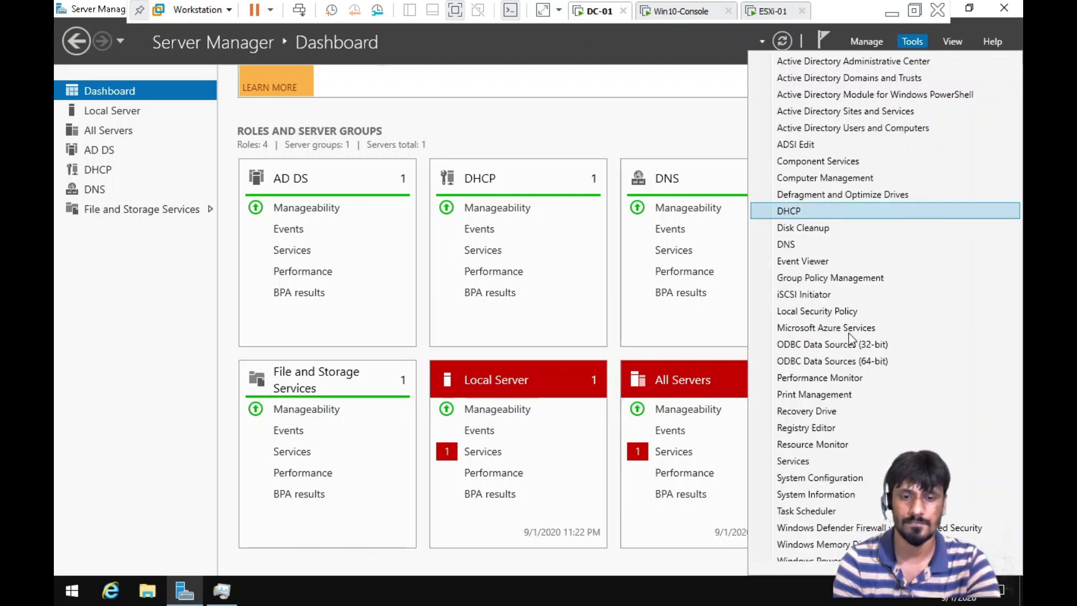
click(812, 245)
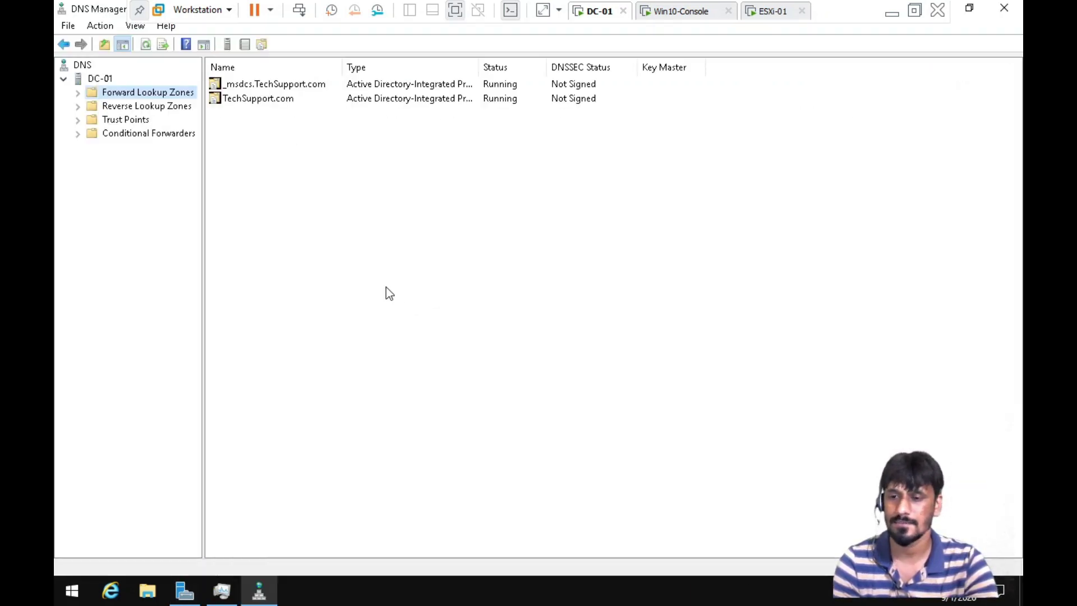
double_click(144, 94)
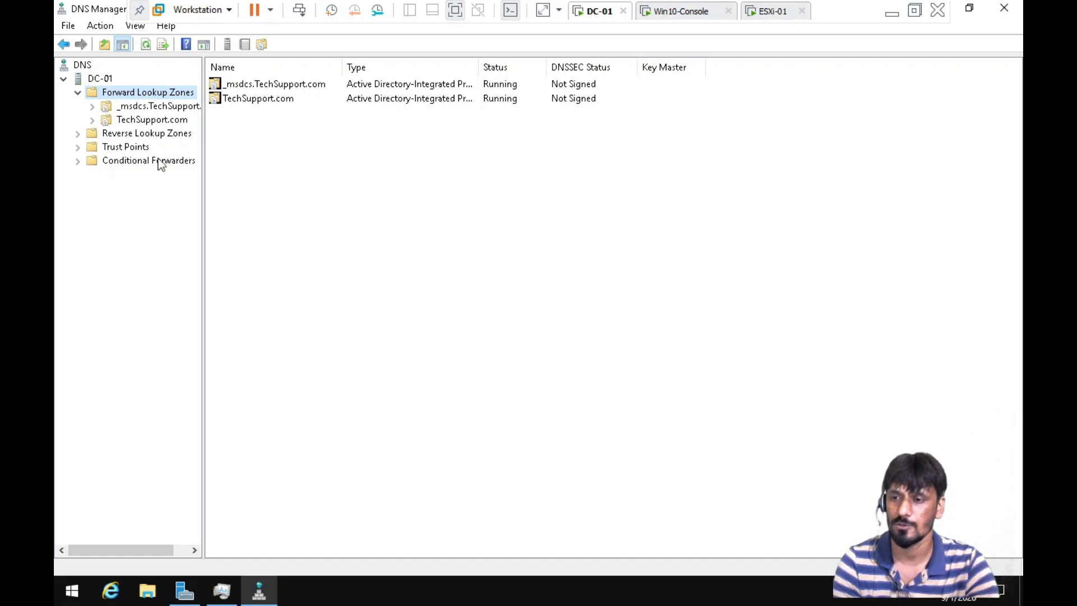
click(144, 120)
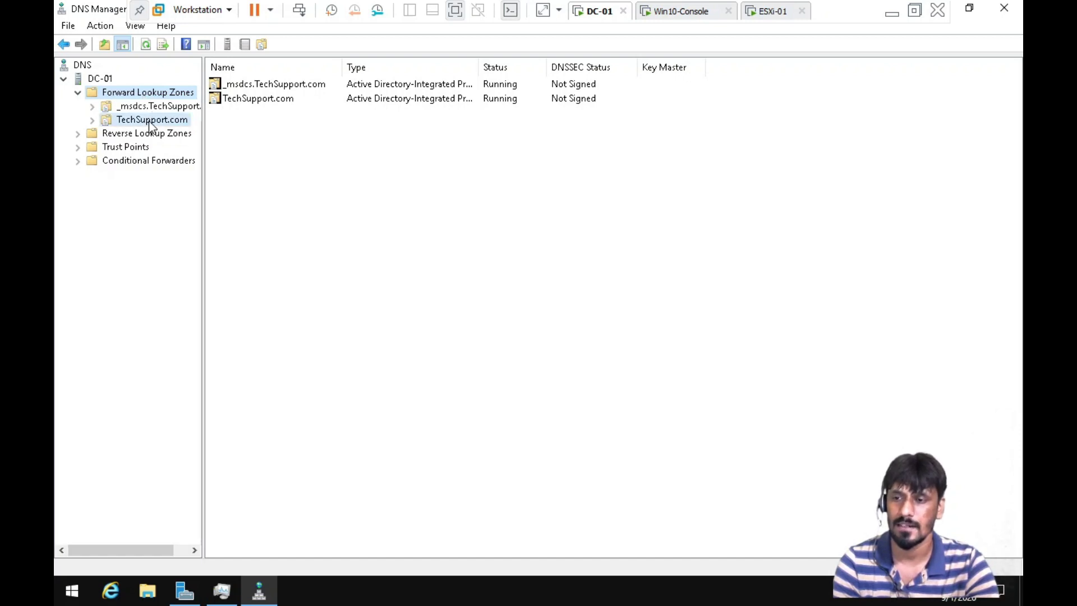
Add a Host (A) record ESXi-01 at 192.168.10.103 to the TechSupport.com zone
right_click(498, 429)
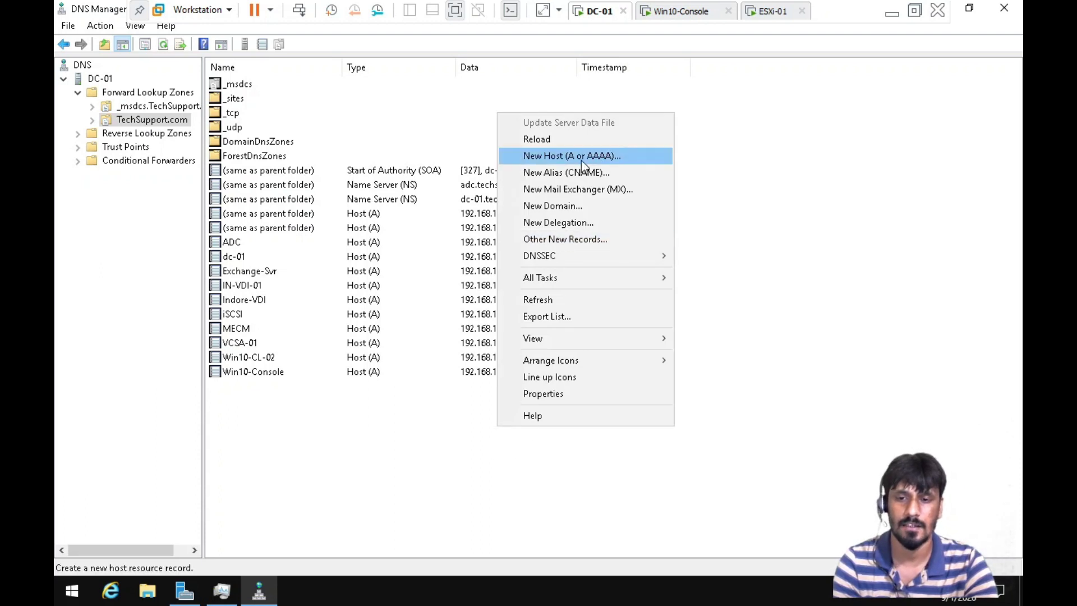
click(584, 157)
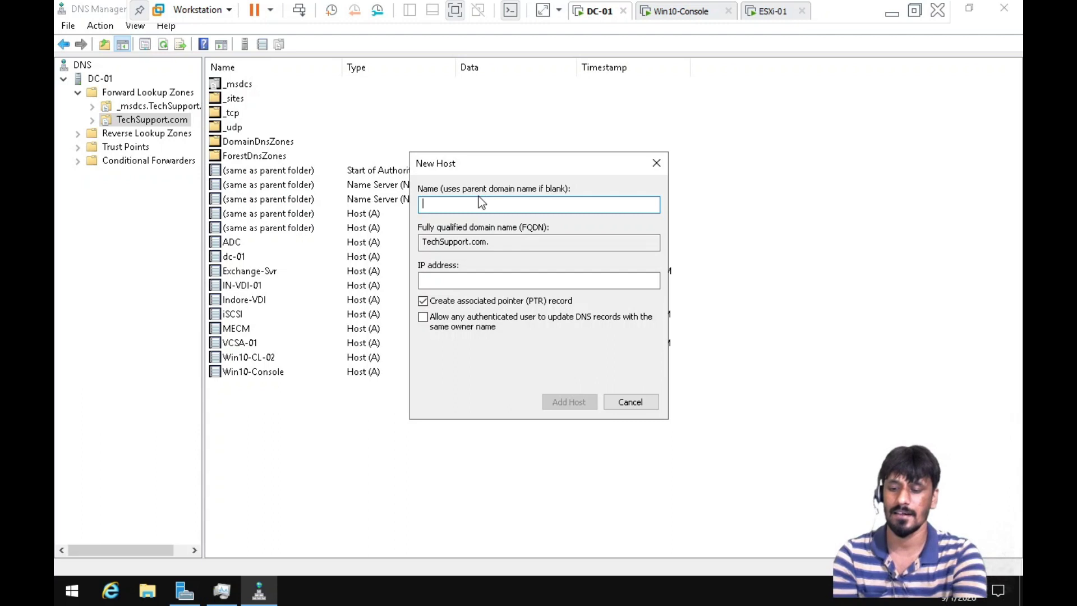
text(ESXi-01)
click(430, 280)
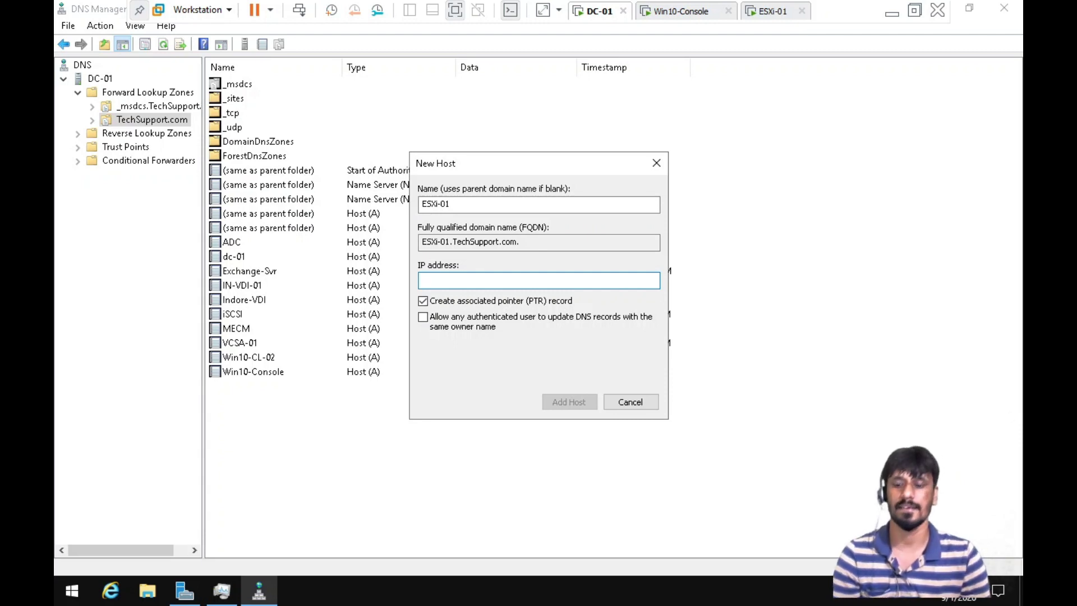
text(192.168.10.103)
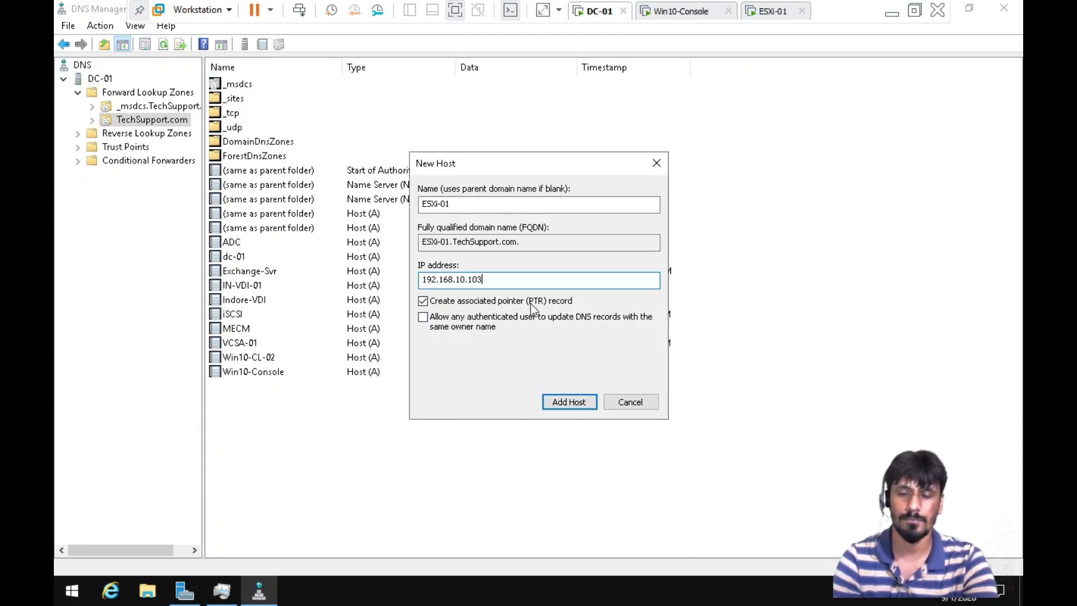
click(569, 402)
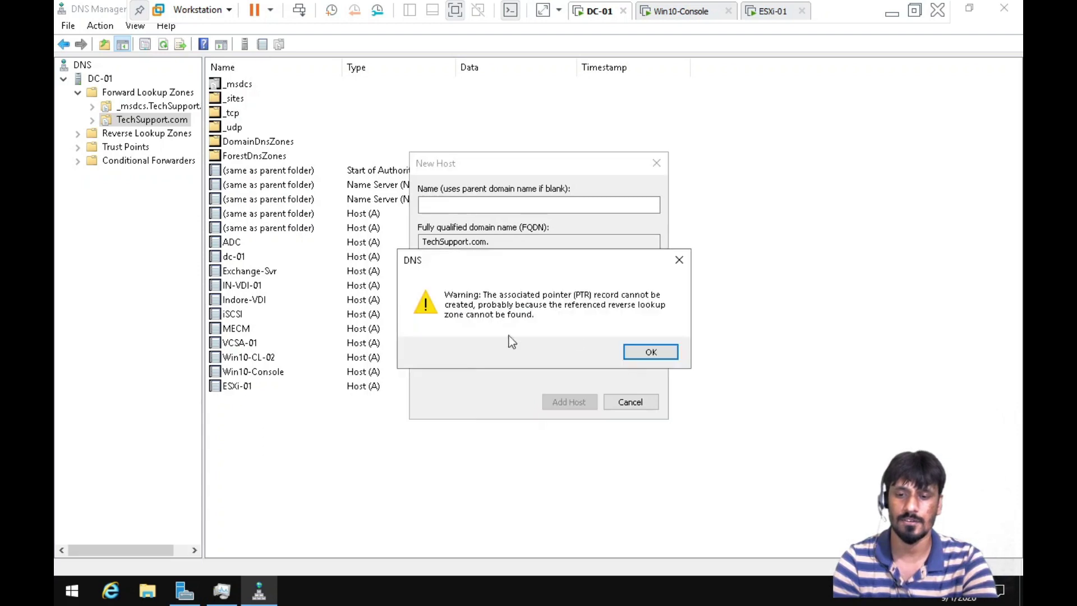
click(653, 355)
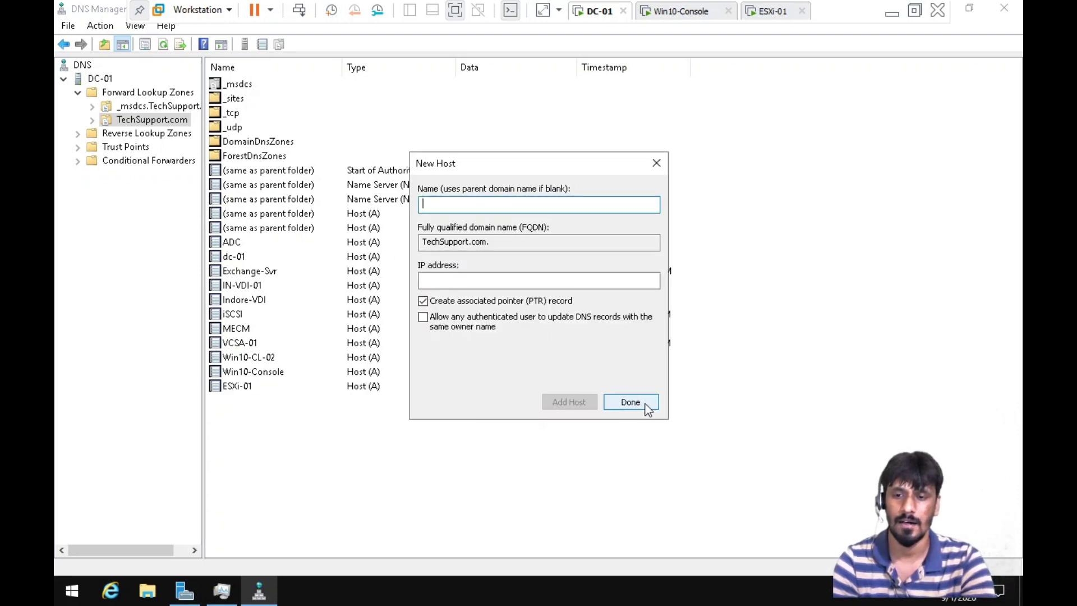
click(657, 163)
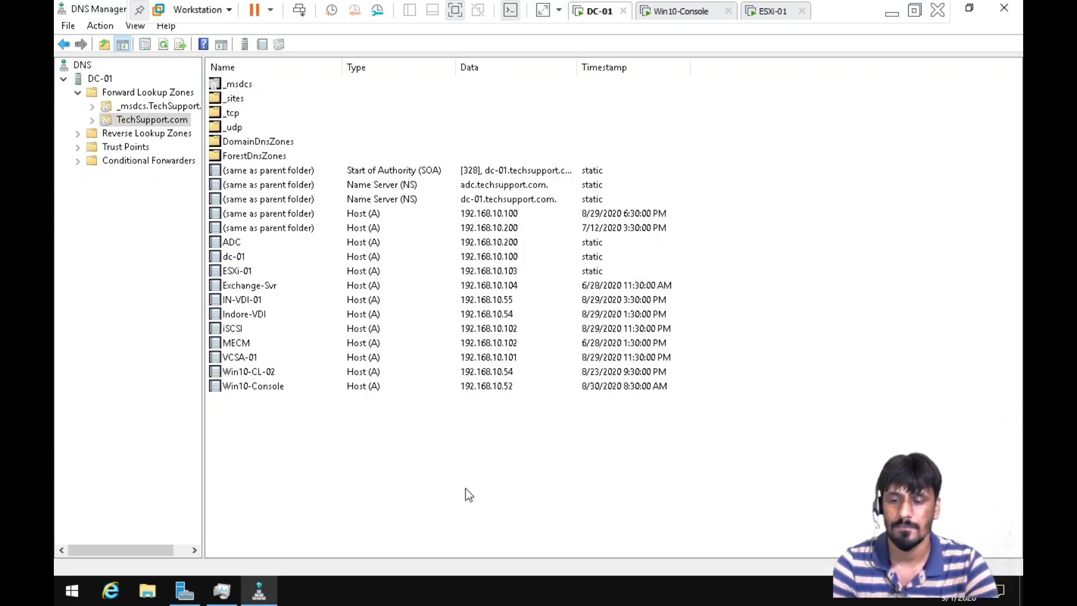
Refresh the zone's record list and confirm the new ESXi-01 record appears
right_click(466, 490)
click(522, 357)
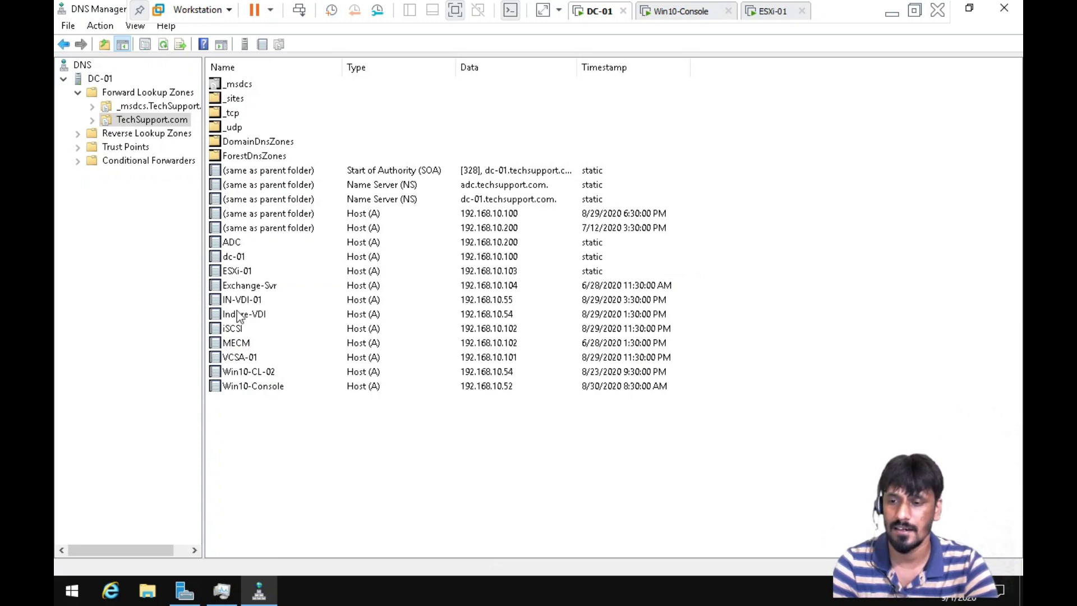
click(247, 273)
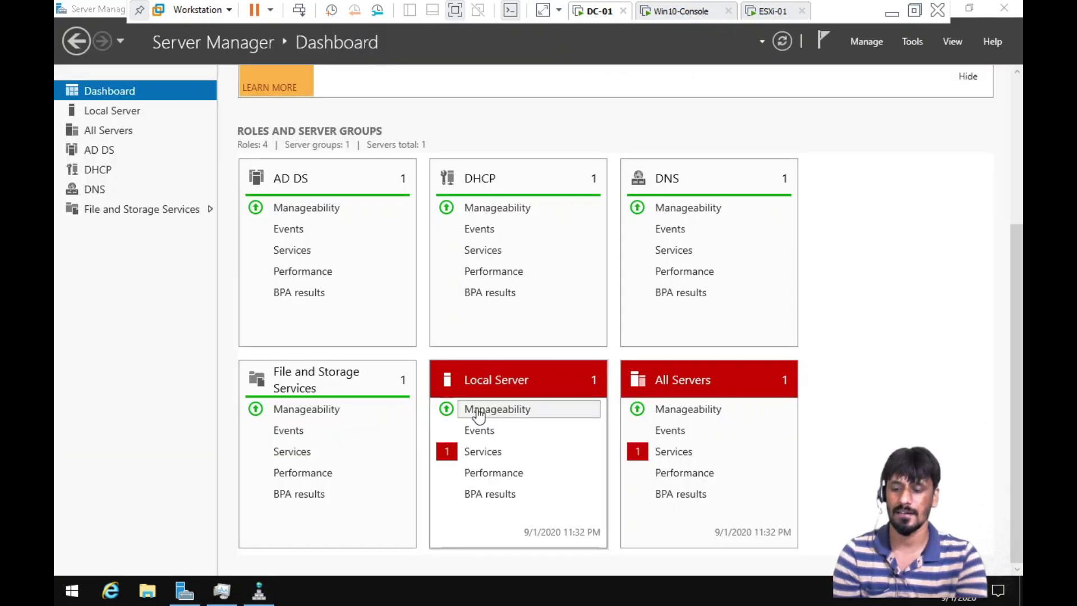
key(super+x)
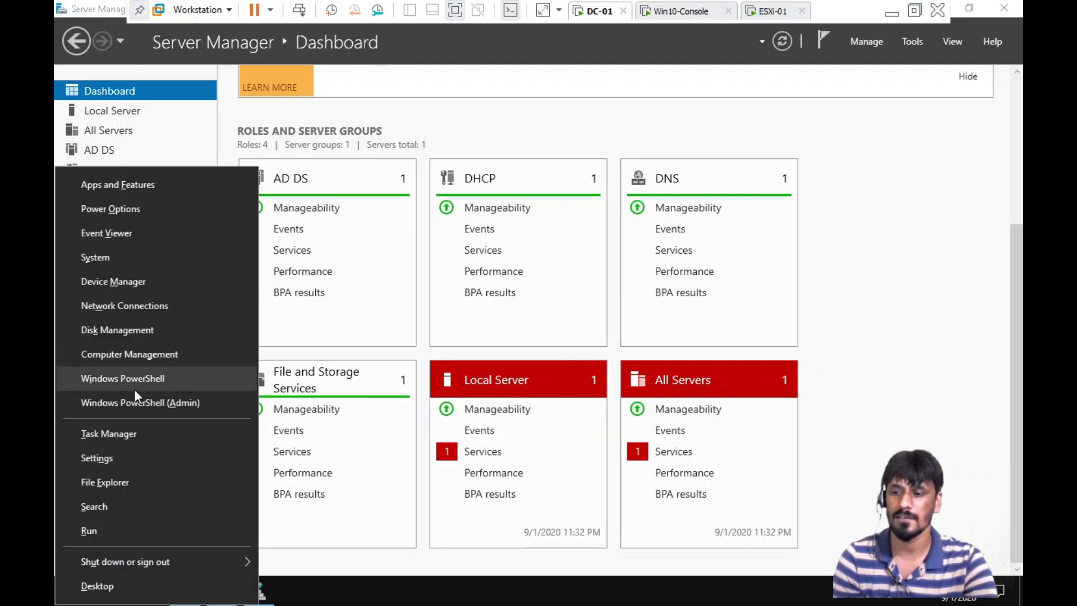
From an administrator PowerShell, ping 192.168.10.103 and get 4 replies with 0% loss
click(143, 406)
click(493, 401)
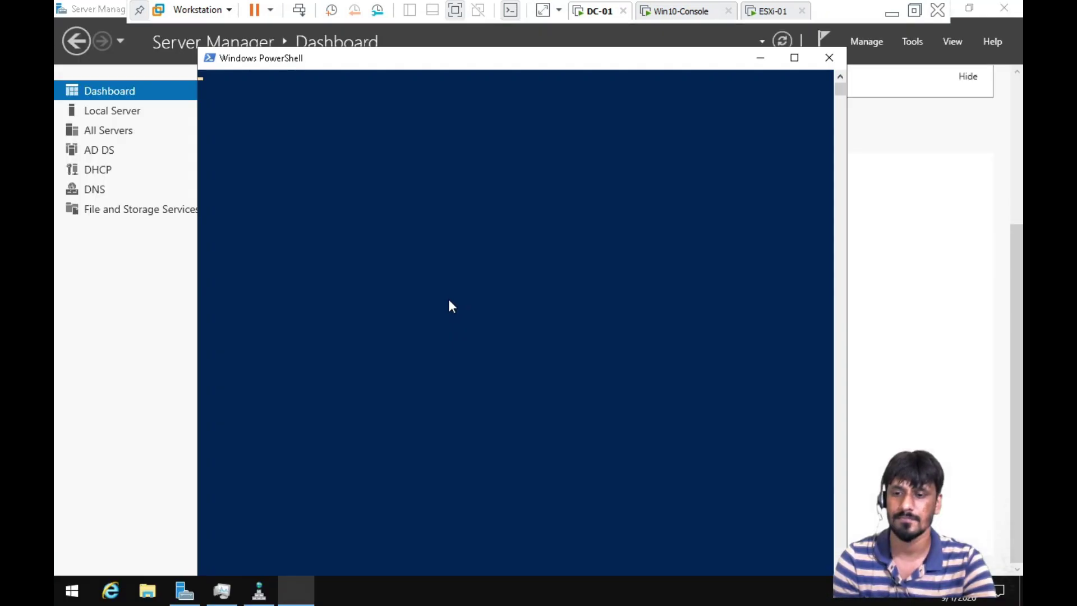
text(ping)
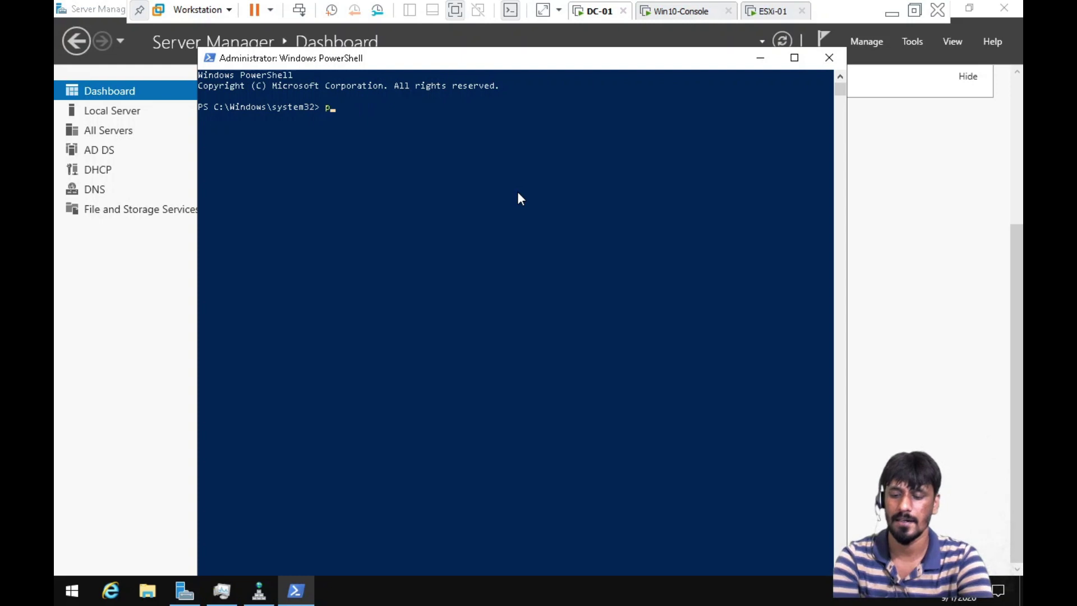
text( 1)
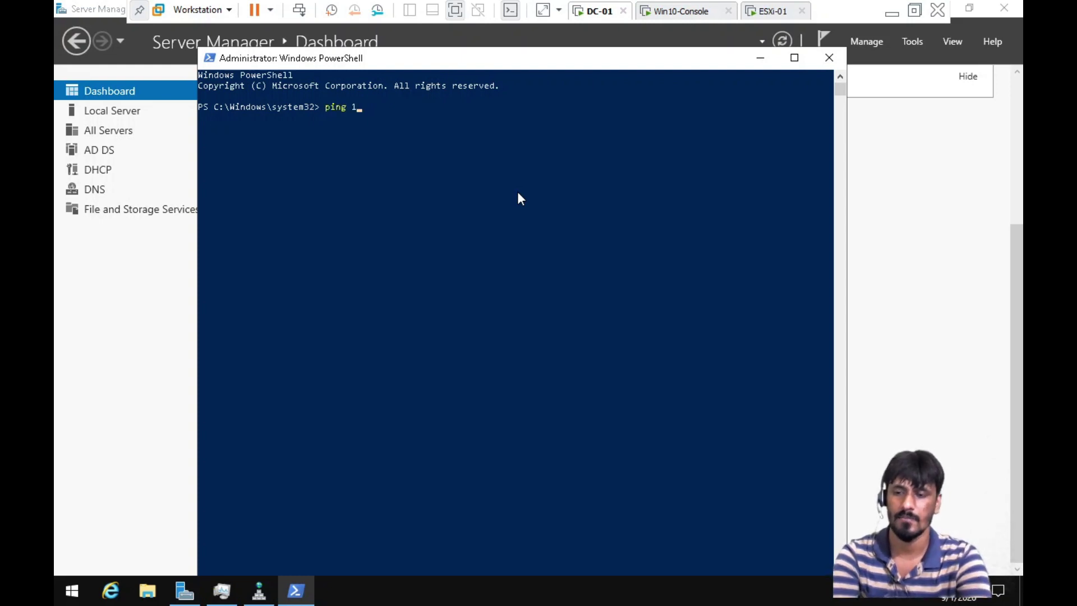
text(92.168)
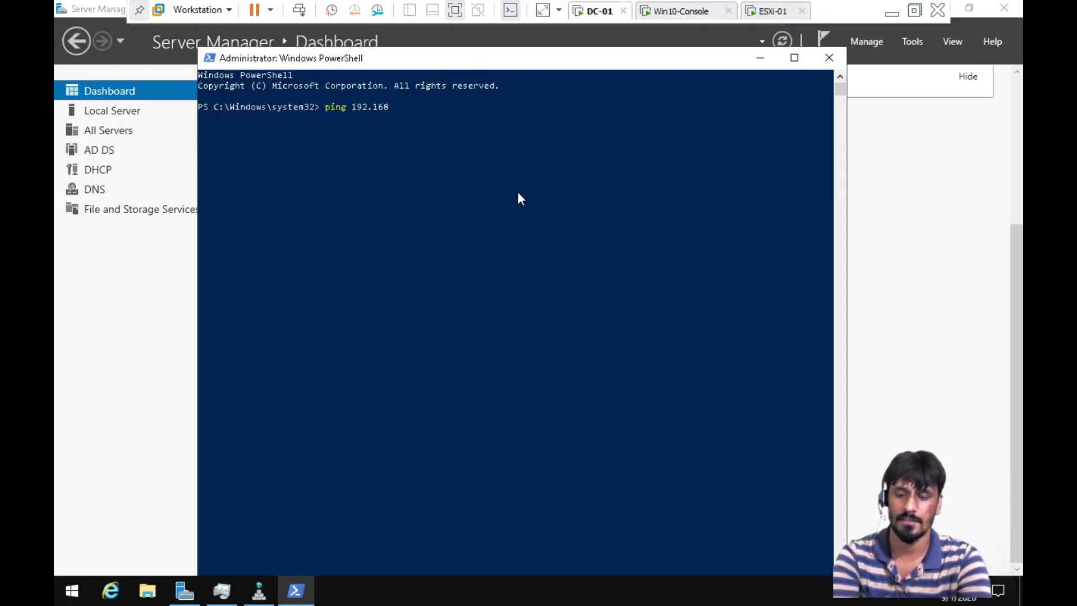
text(.10.103)
key(Return)
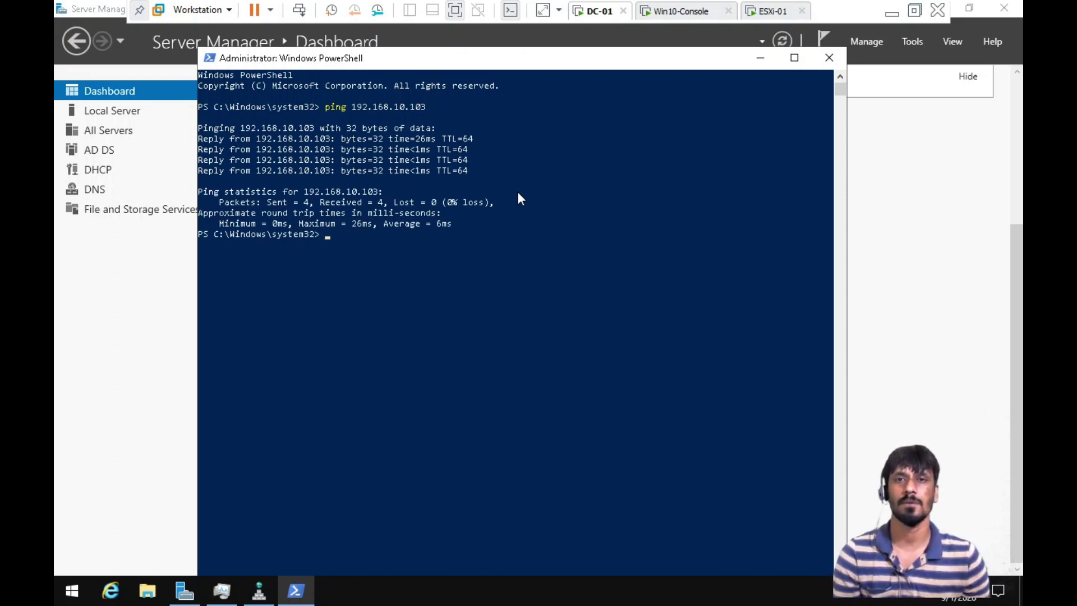
Ping ESXi-01.techsupport.com, correcting the misspelled 'EXSi' name, and get 4 replies from 192.168.10.103
text(ing E)
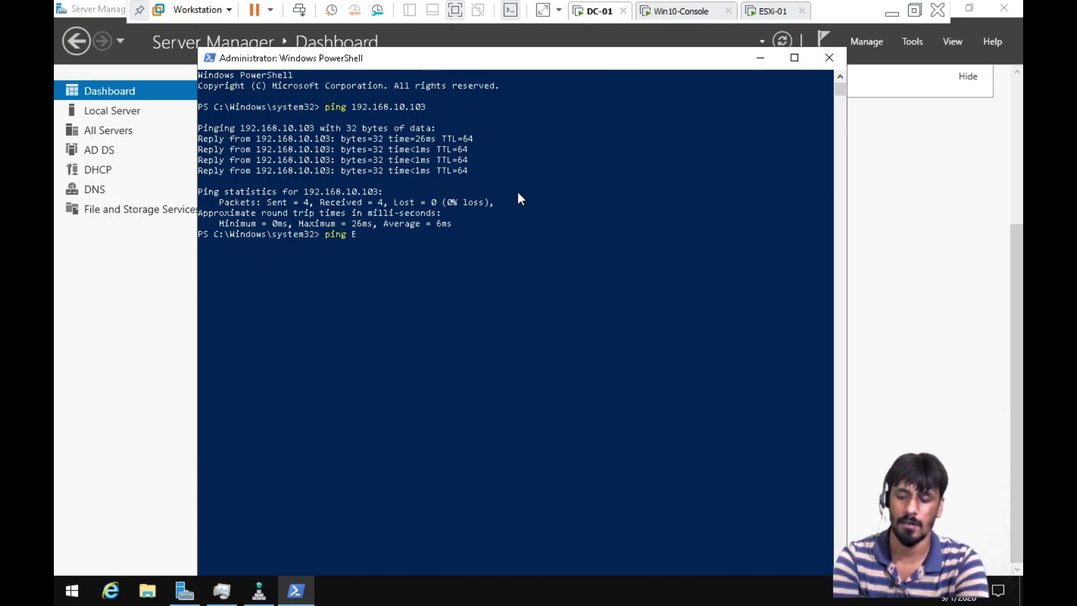
text(XSi-01)
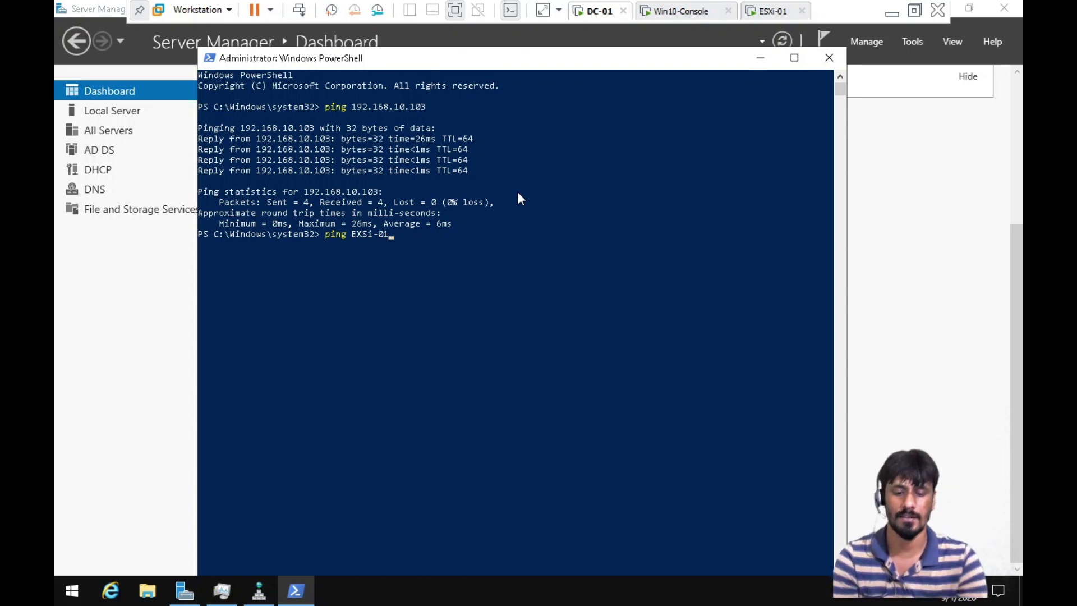
text(.te)
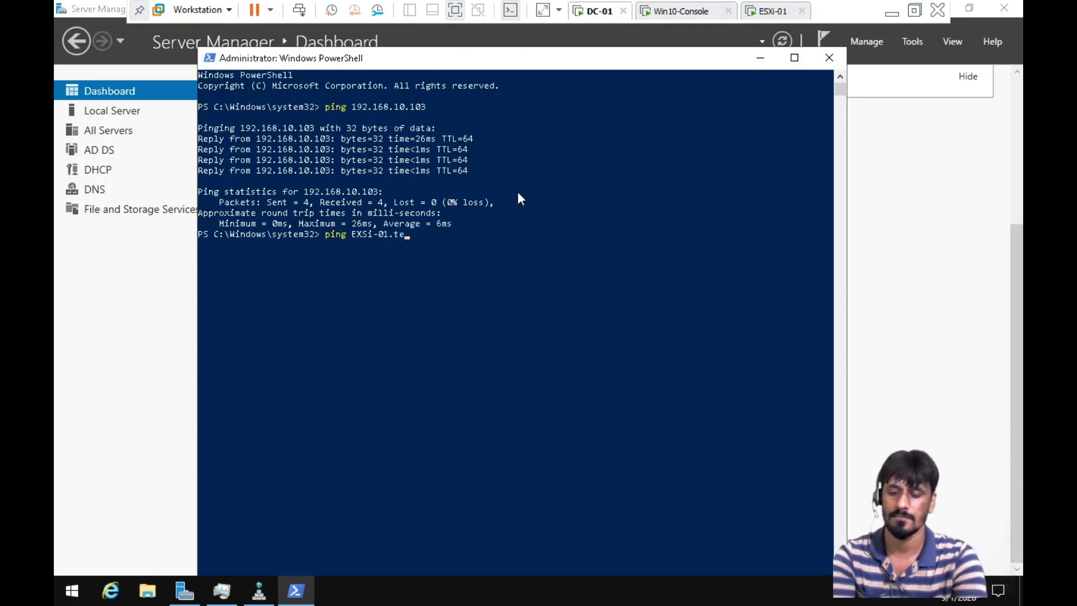
text(chsupport.com)
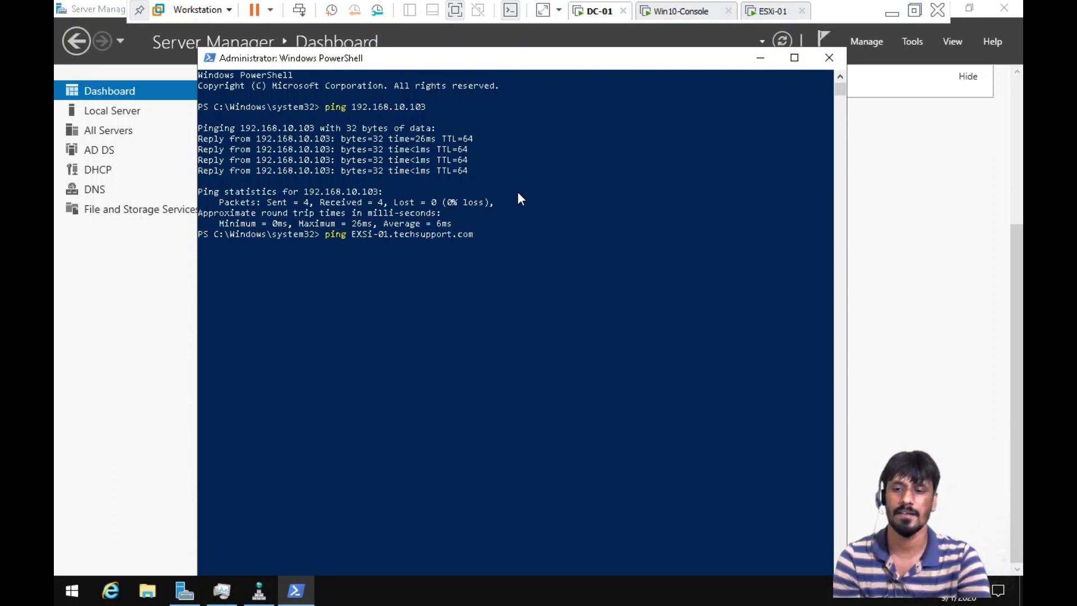
key(Return)
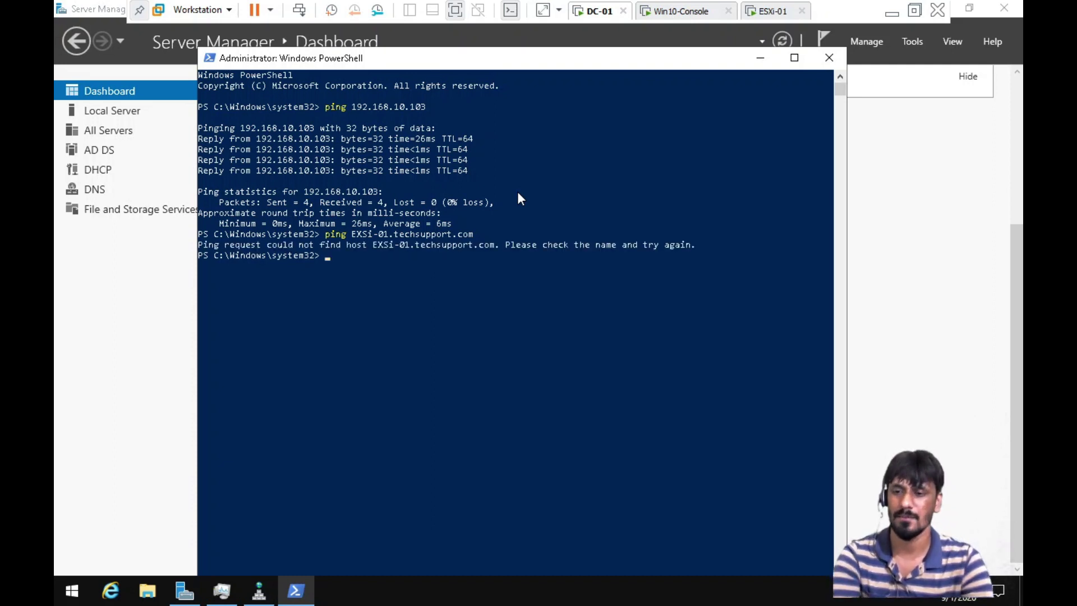
key(Up)
key(Left)
key(Left)
key(Left)
key(Left)
key(Left)
key(Left)
key(Left)
key(Left)
key(Left)
key(Left)
key(Left)
key(Left)
key(Left)
key(Left)
key(Left)
key(Left)
key(Left)
key(Left)
key(Left)
key(Left)
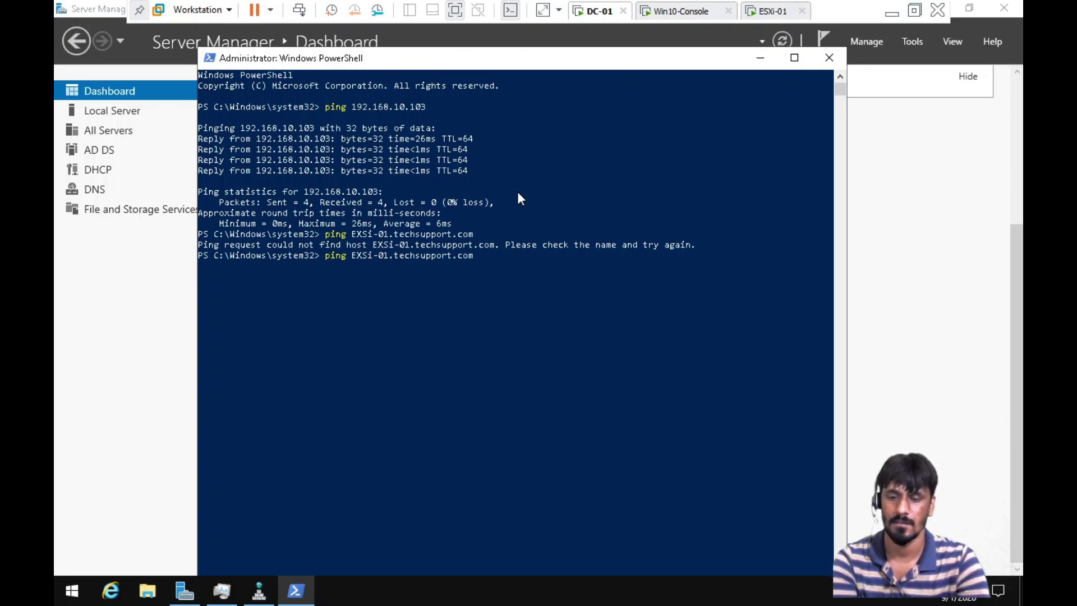
key(BackSpace)
key(BackSpace)
text(SX)
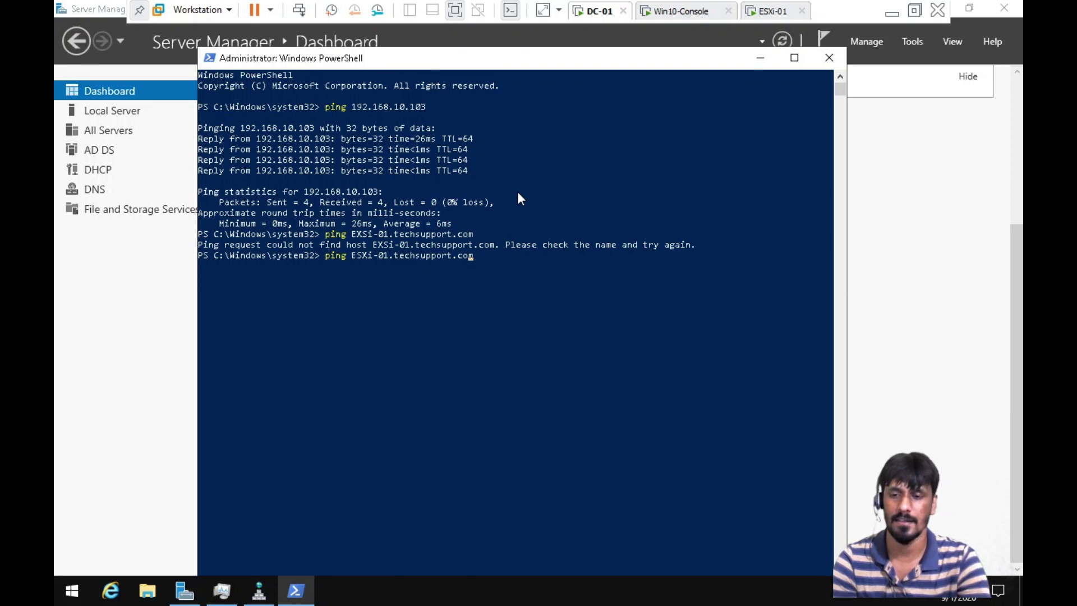
key(Return)
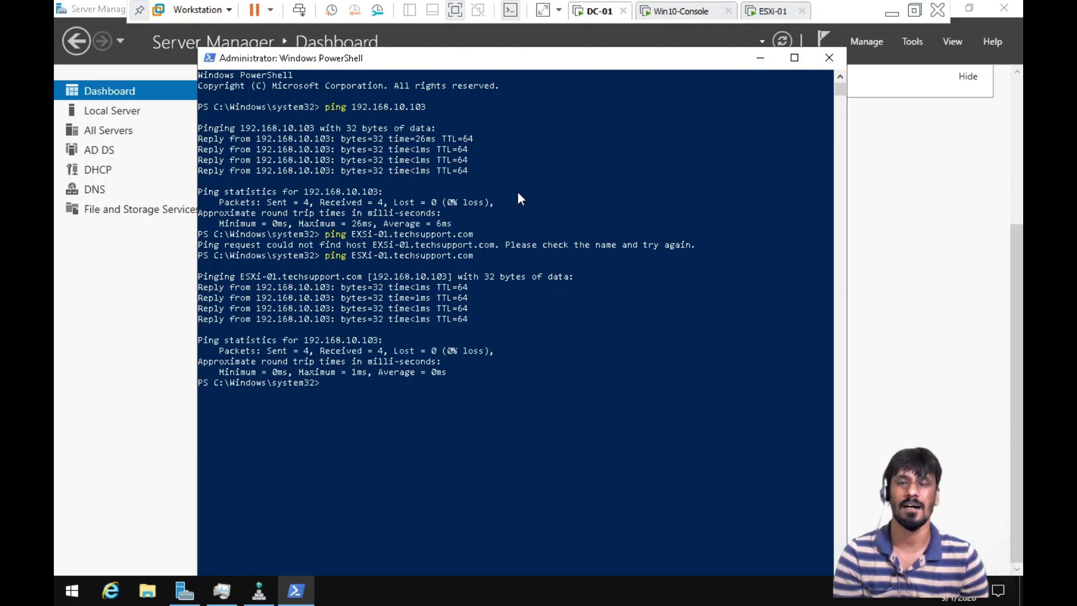
In Edge on Win10-Console, browse to 192.168.10.103 and proceed past the certificate warning
click(683, 16)
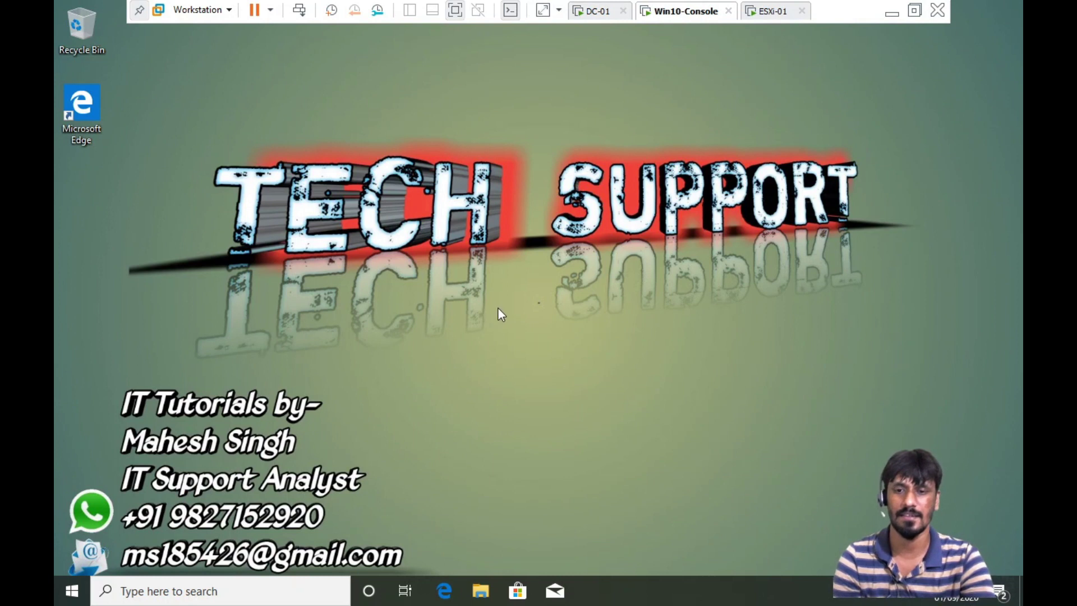
double_click(66, 103)
click(275, 40)
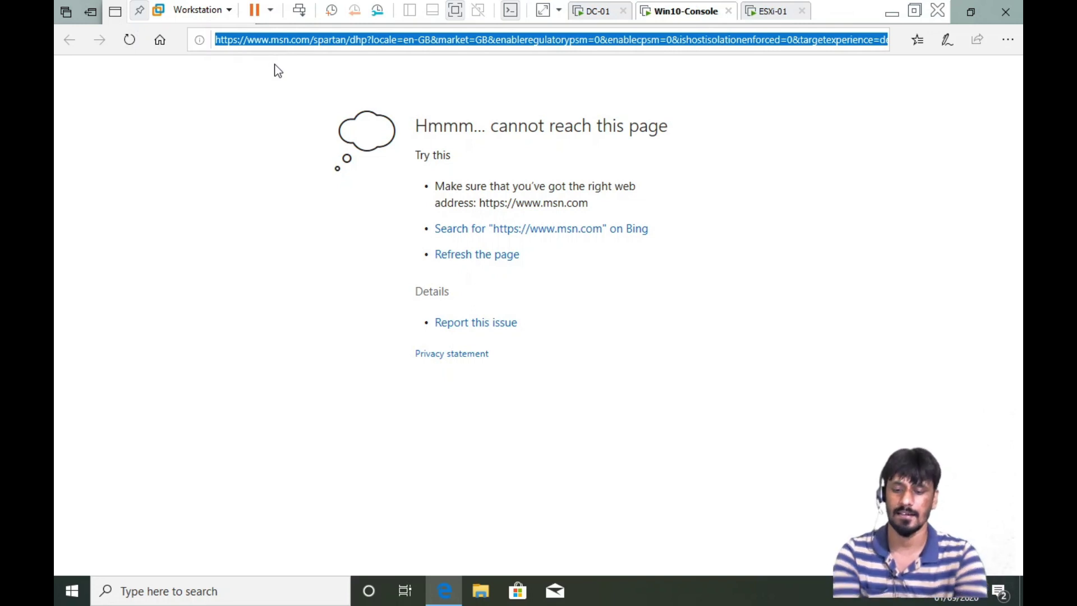
key(shift+Right)
key(shift+Right)
key(shift+Right)
key(shift+Right)
key(shift+Right)
key(shift+Right)
key(shift+Right)
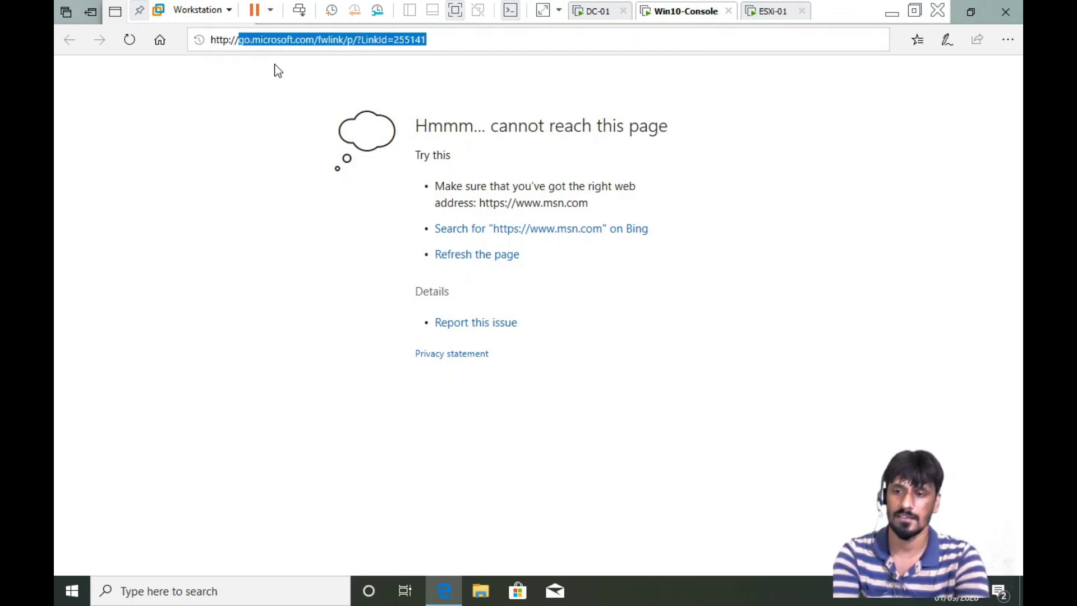
text(192.1)
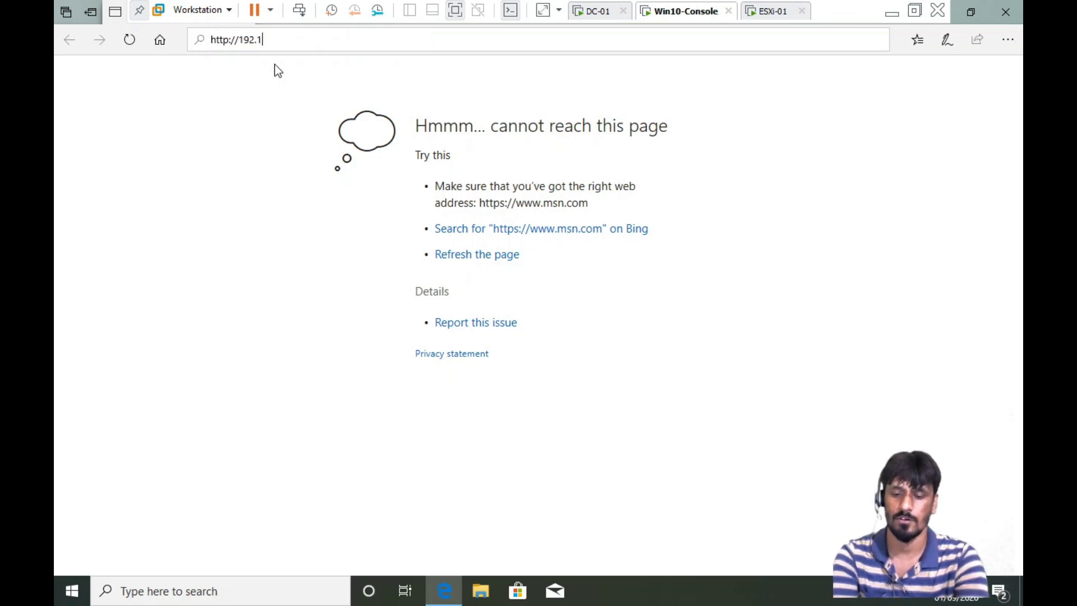
text(68.10.10)
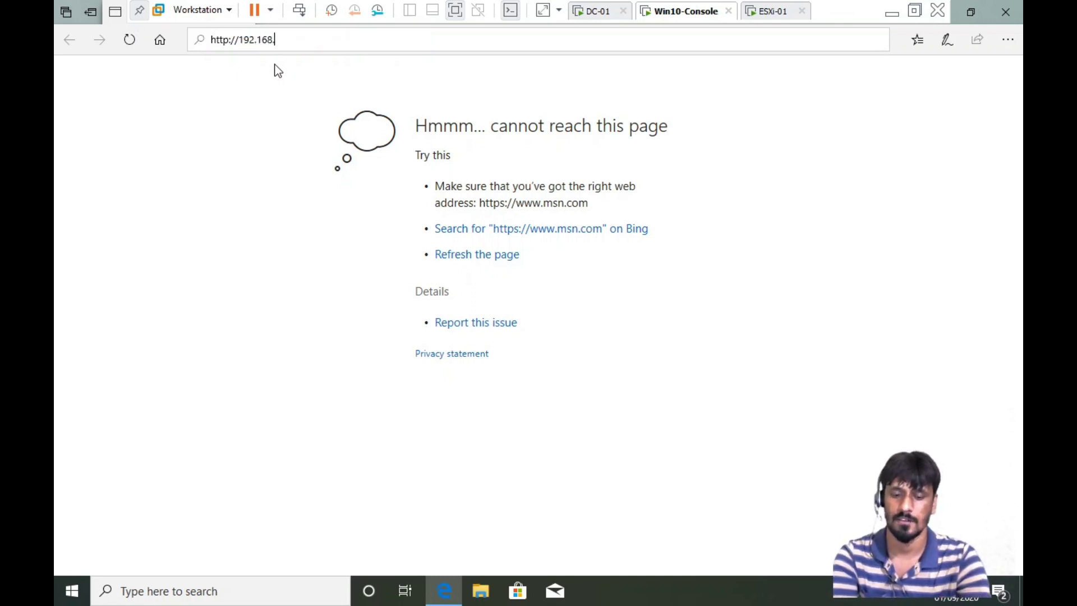
text(3)
key(Return)
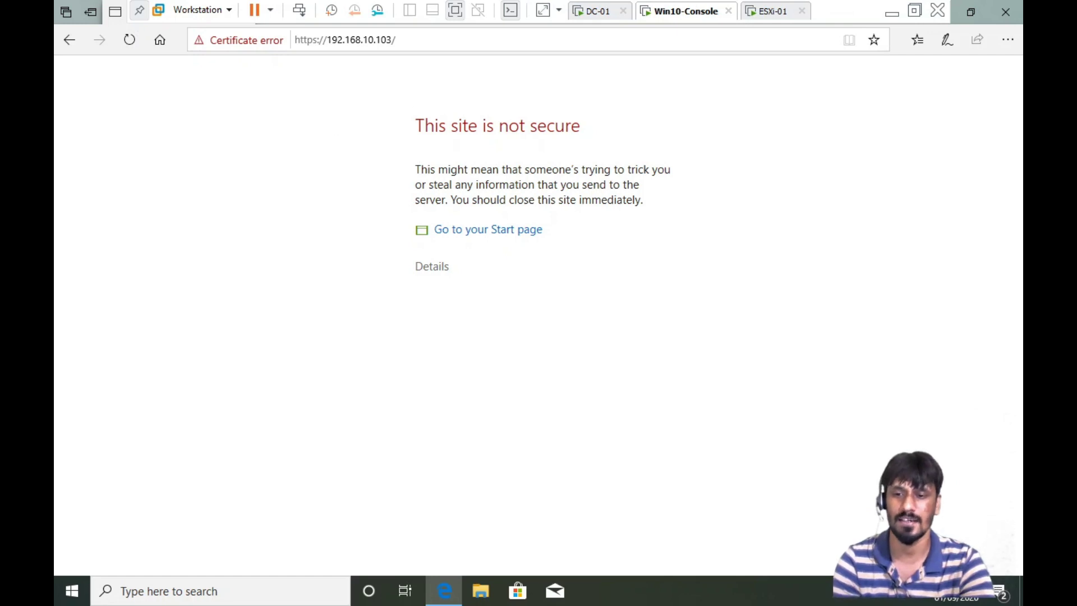
click(442, 277)
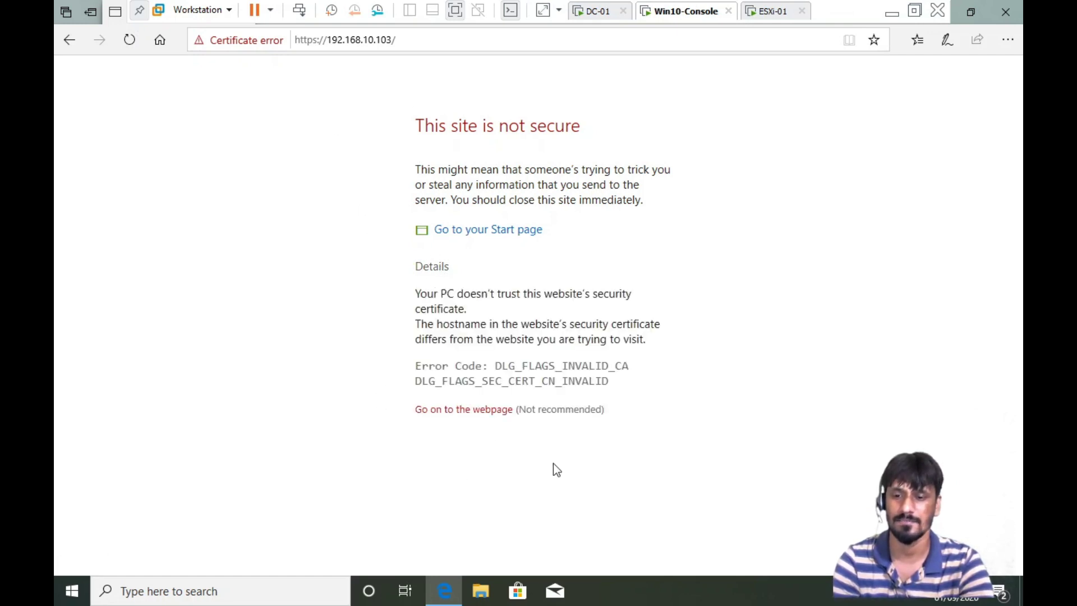
click(472, 414)
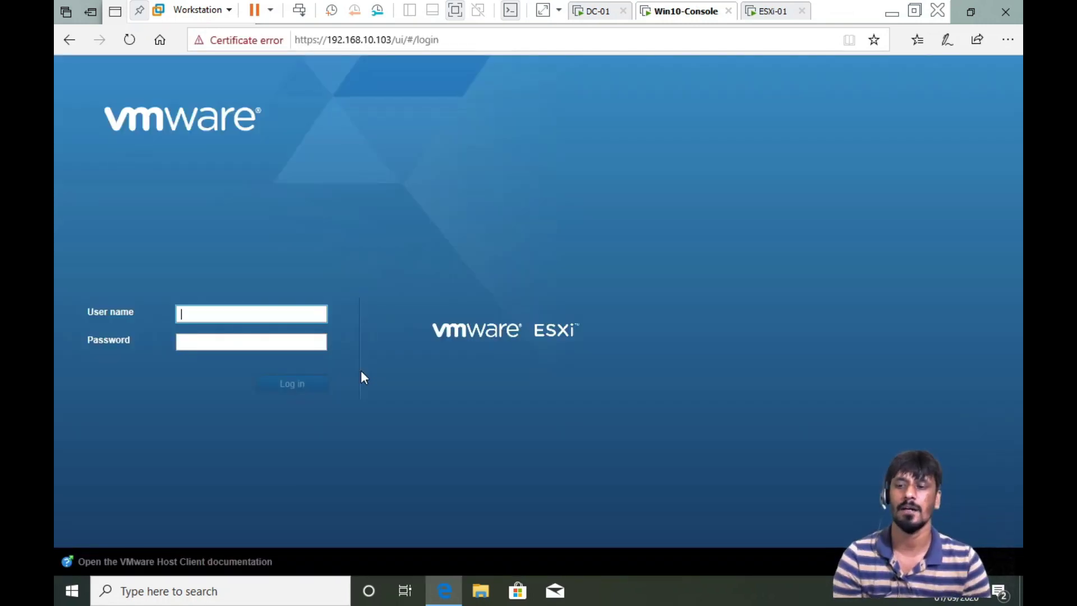
Log in to the ESXi Host Client as root with the account password, declining Edge's password save
text(root)
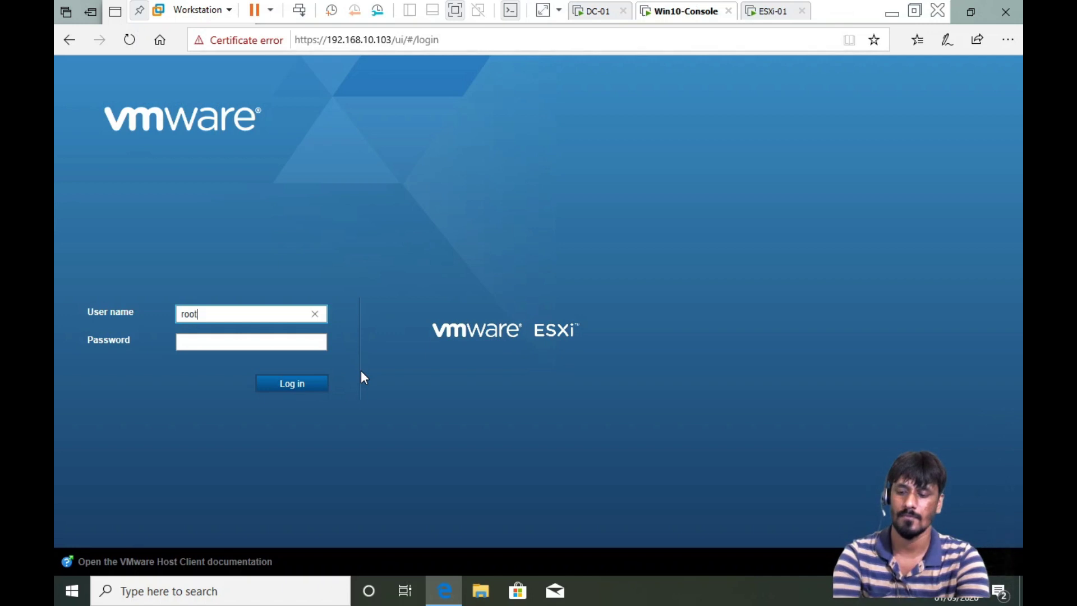
key(Tab)
text(********)
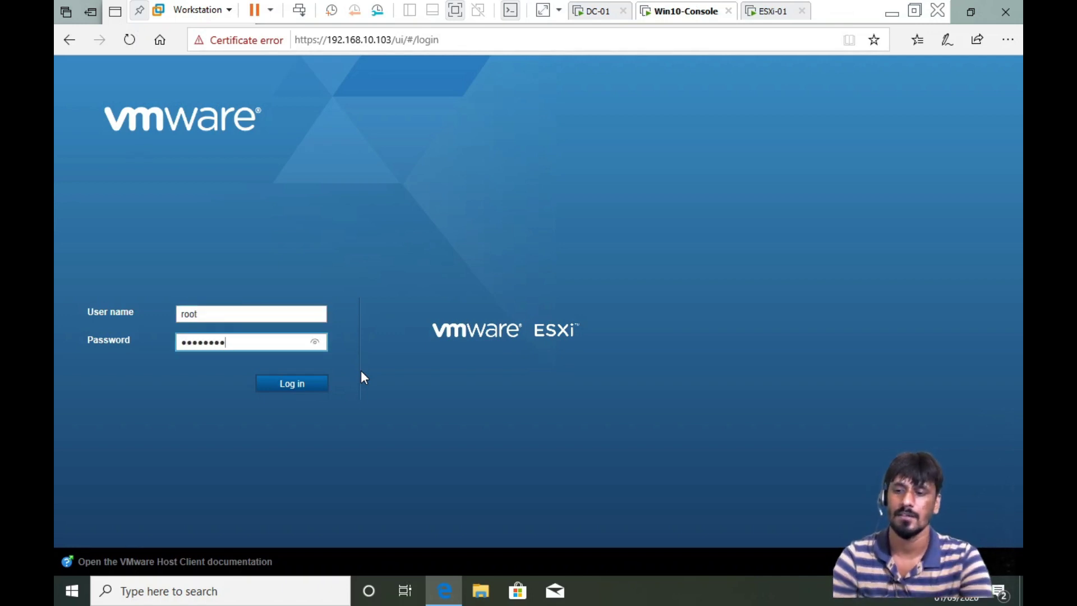
click(291, 385)
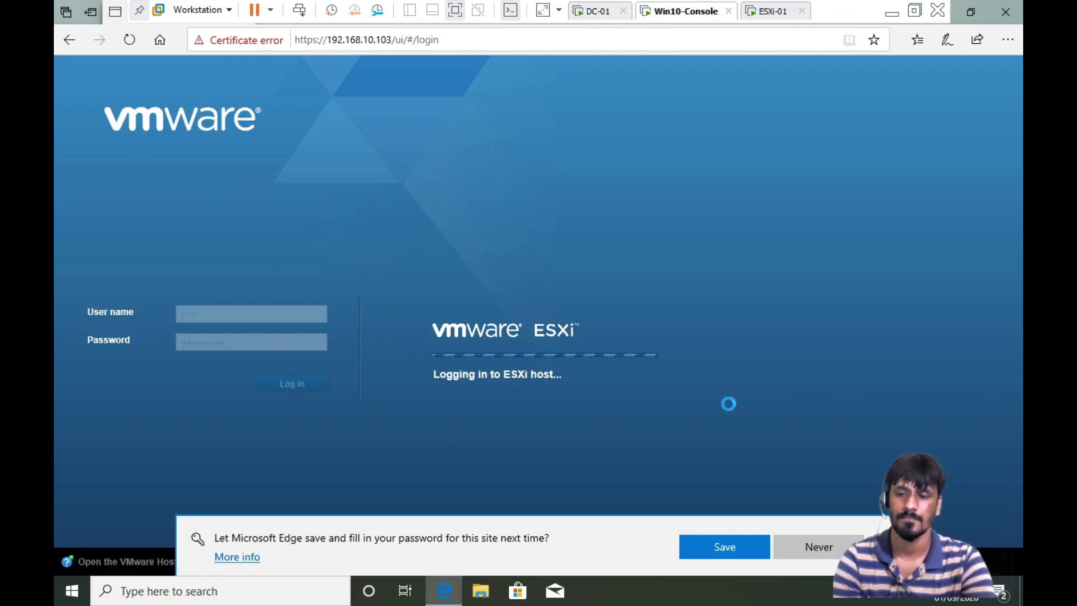
click(829, 547)
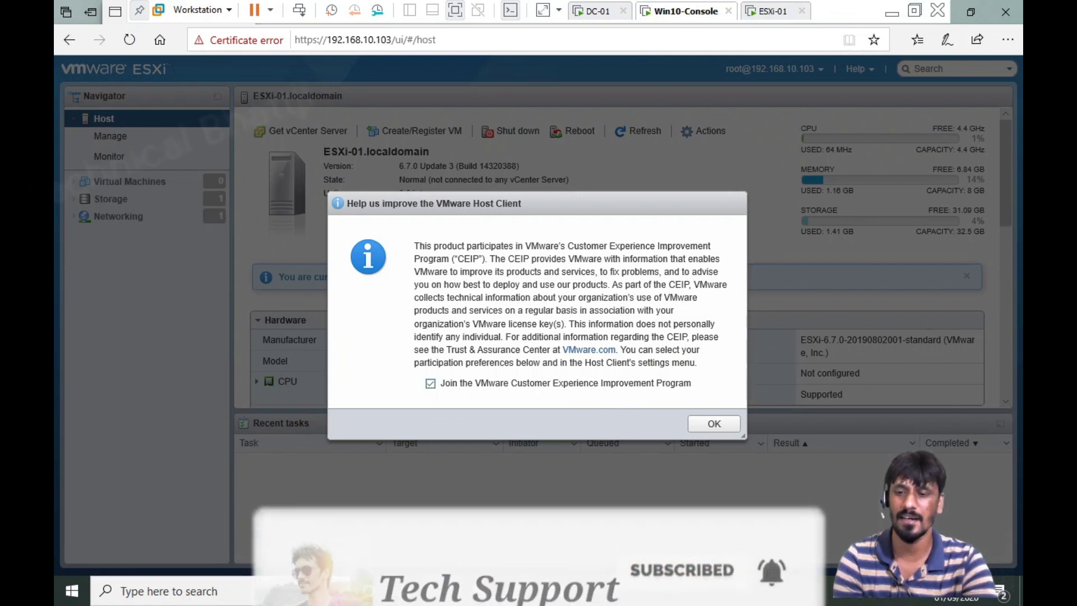
Opt out of the VMware CEIP, then point out the ESXi-01 hostname and storage usage
click(431, 384)
click(714, 424)
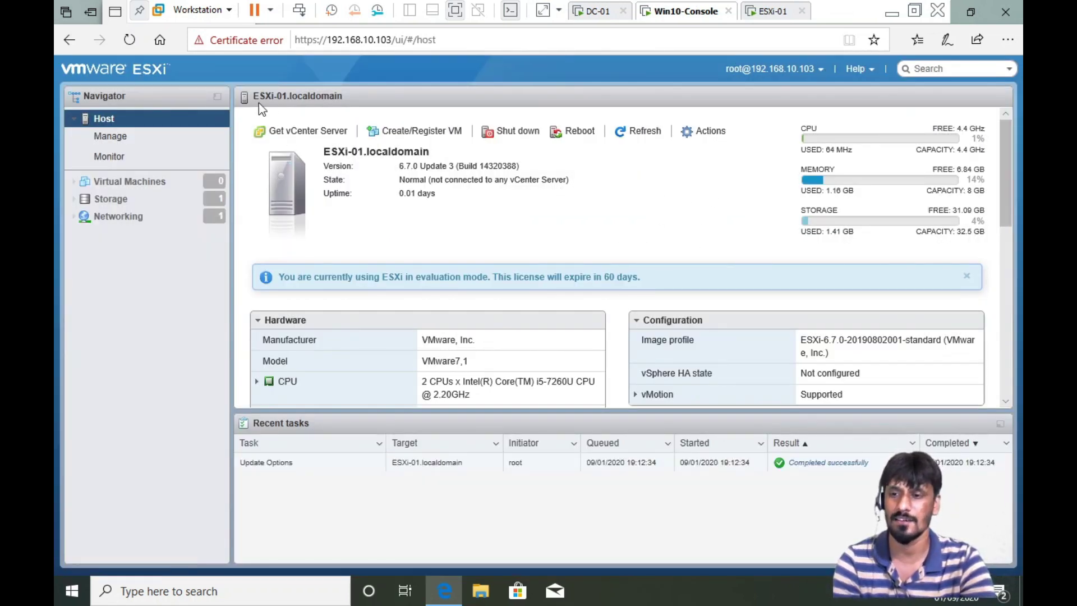
drag(253, 96, 285, 96)
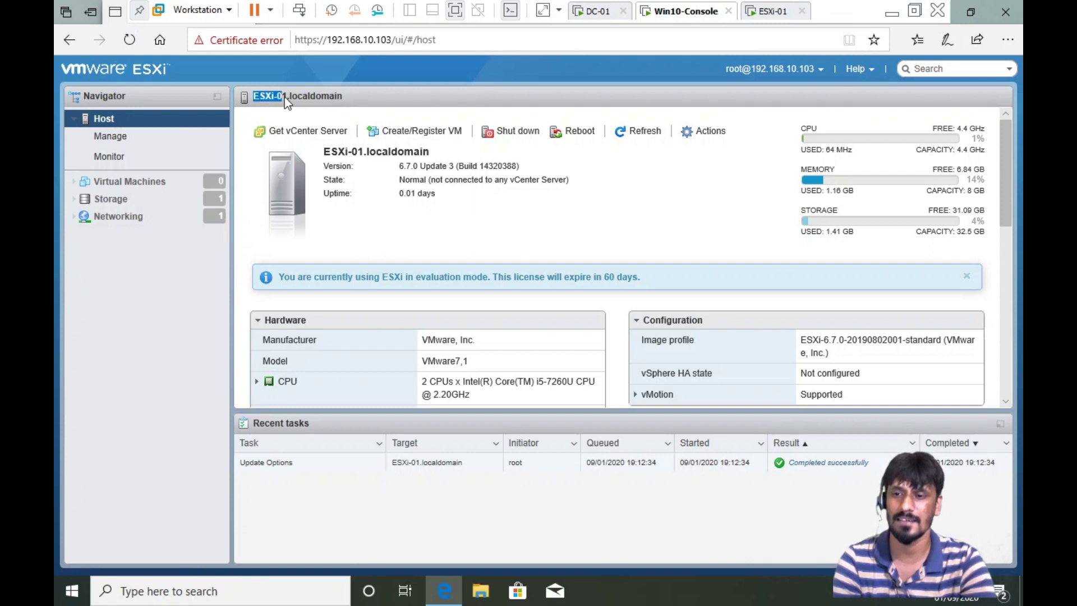
click(673, 224)
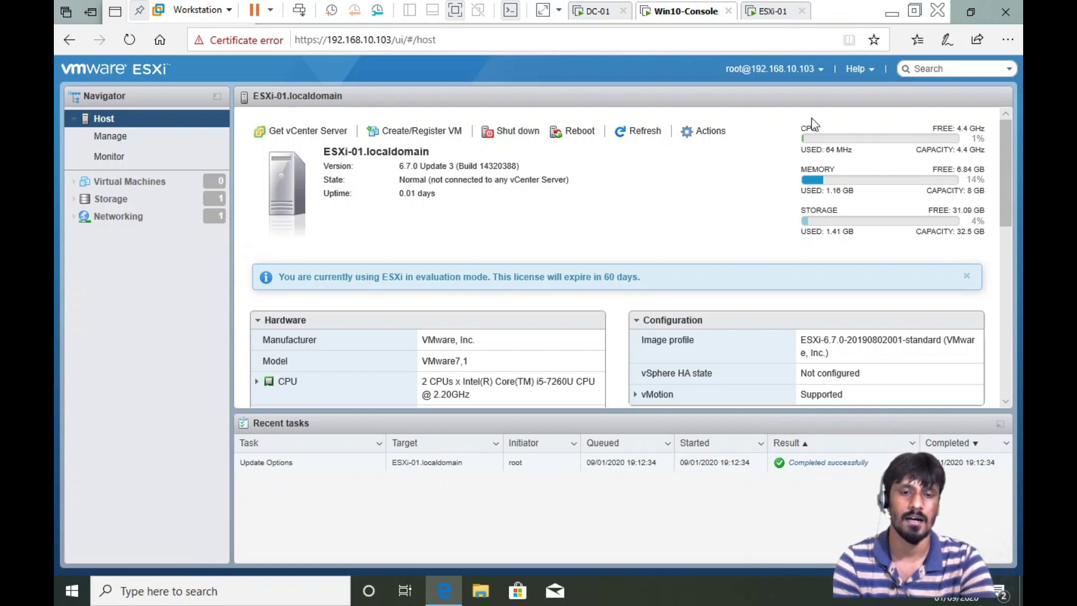
double_click(819, 211)
click(658, 270)
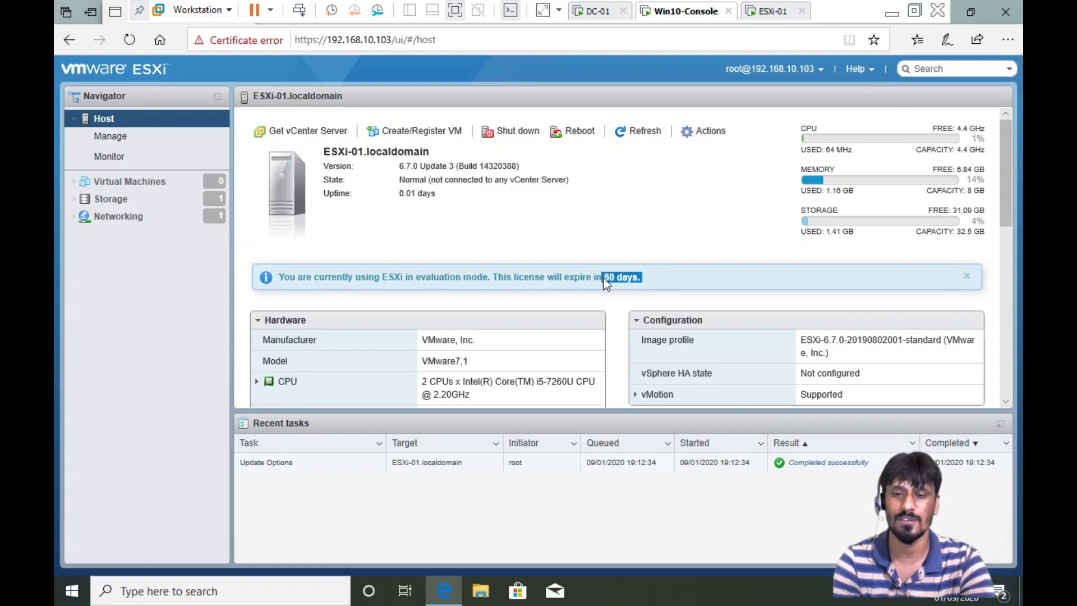
click(671, 275)
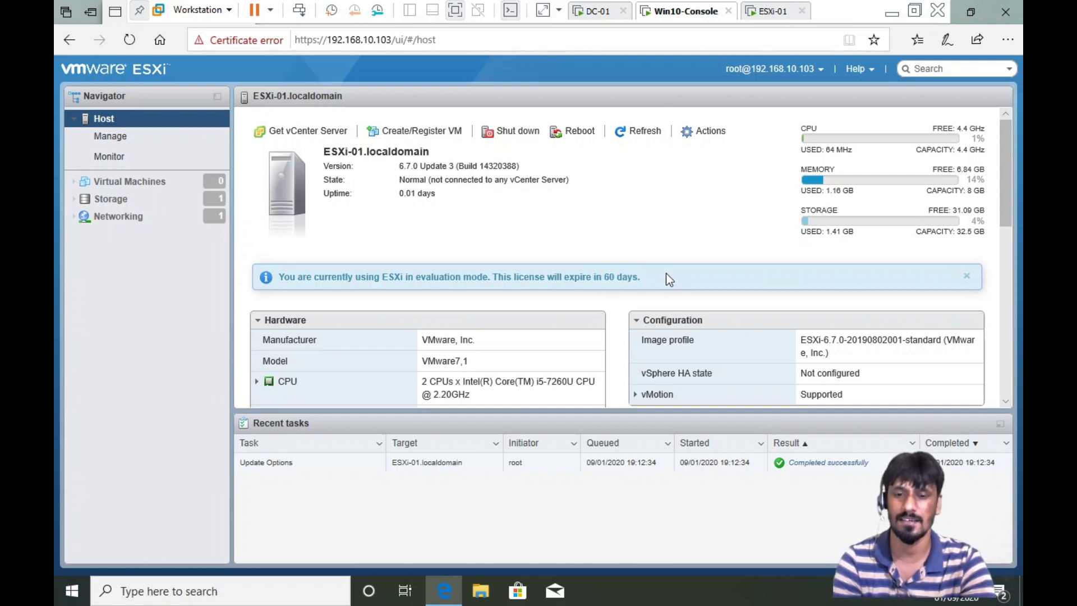
Review the host summary's manufacturer, image profile, vSphere HA state and BIOS details
scroll(666, 275, down, 3)
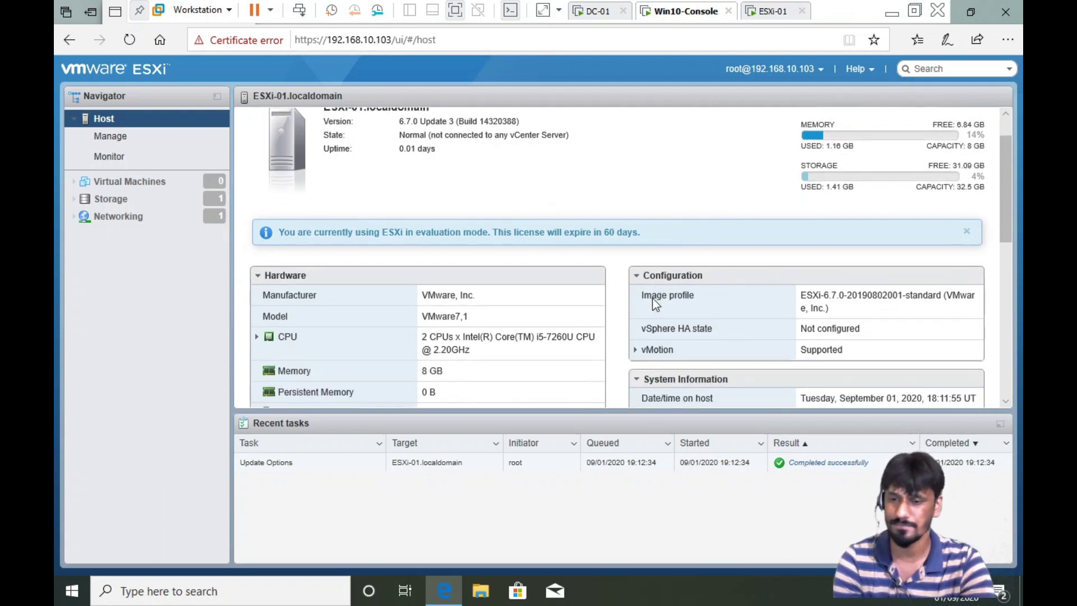
scroll(395, 270, down, 1)
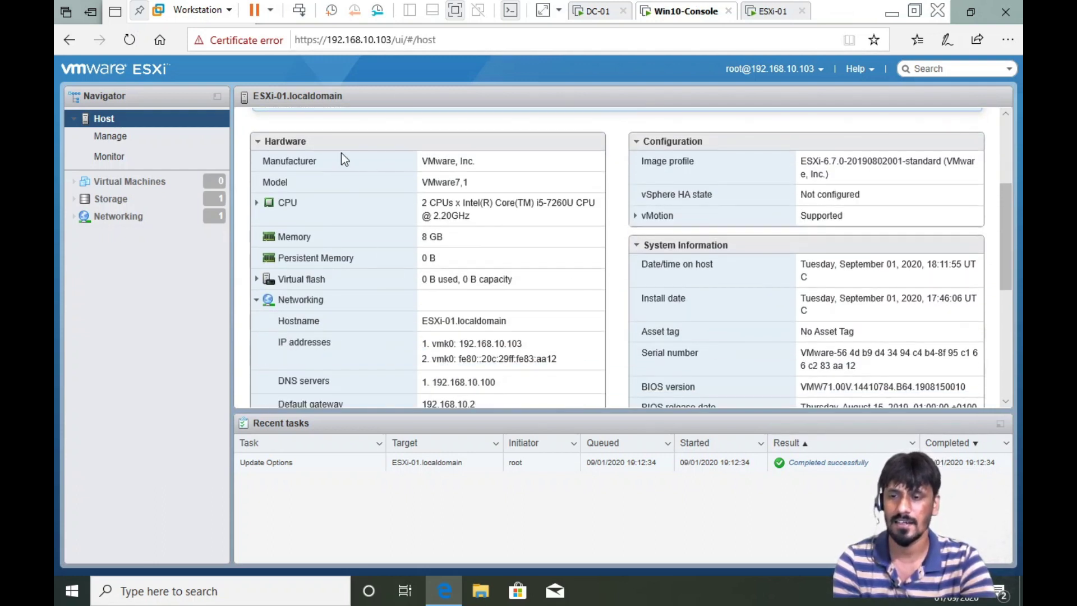
drag(422, 161, 449, 163)
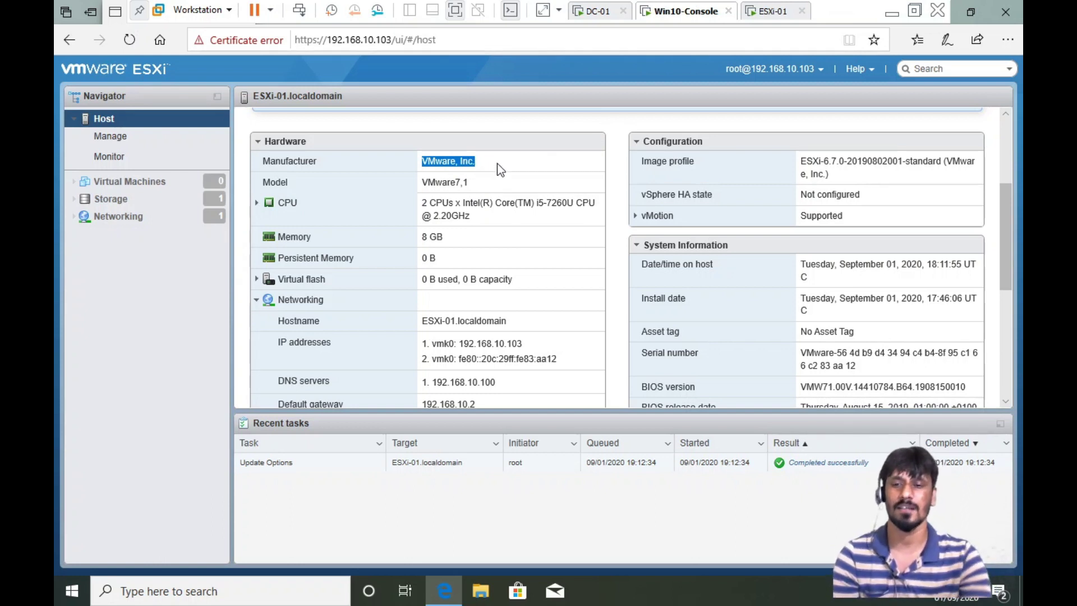
mouse_move(487, 158)
mouse_down()
mouse_move(440, 169)
mouse_move(426, 161)
mouse_move(475, 161)
mouse_up()
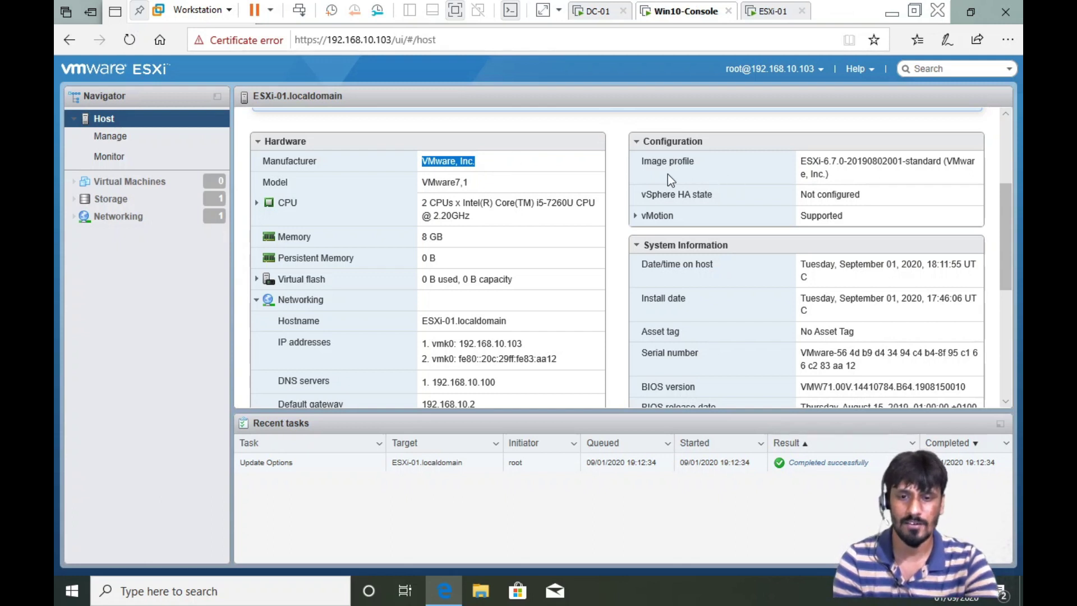
drag(801, 161, 882, 192)
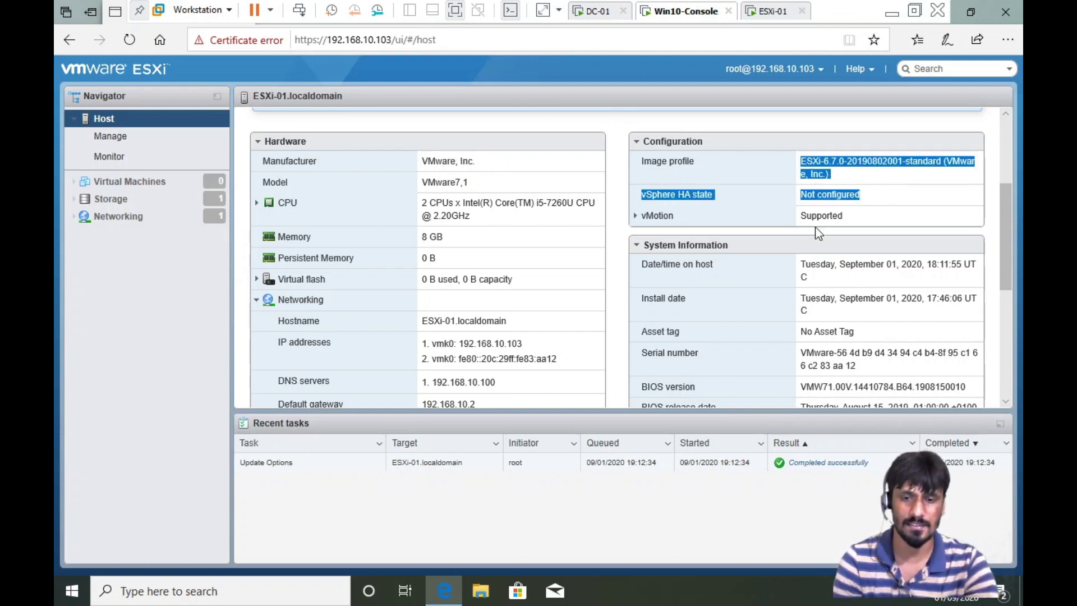
scroll(815, 226, down, 1)
drag(797, 218, 852, 276)
scroll(859, 275, down, 5)
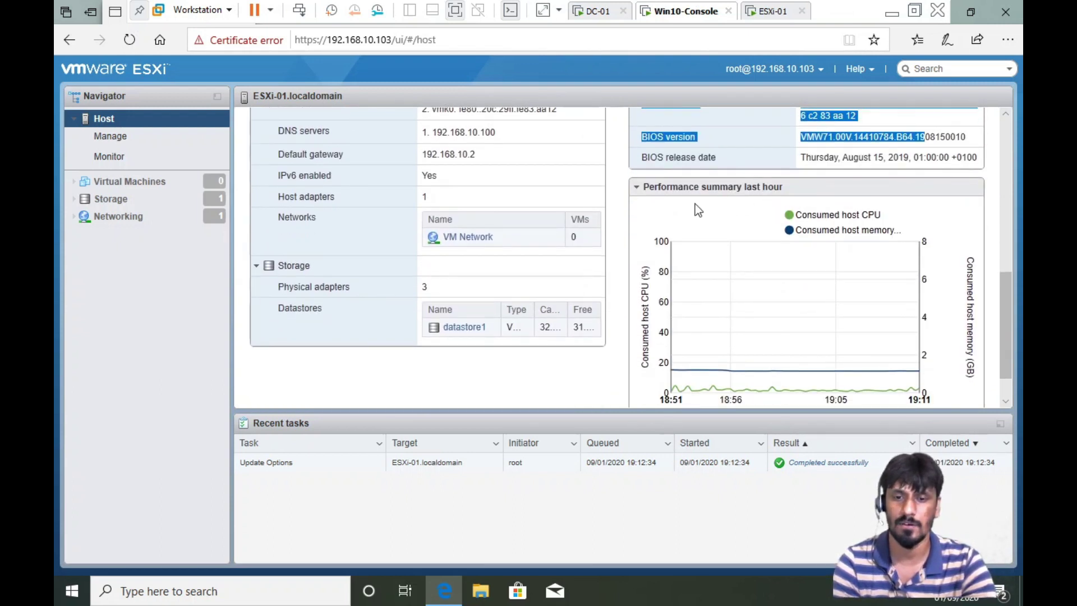
scroll(811, 219, down, 1)
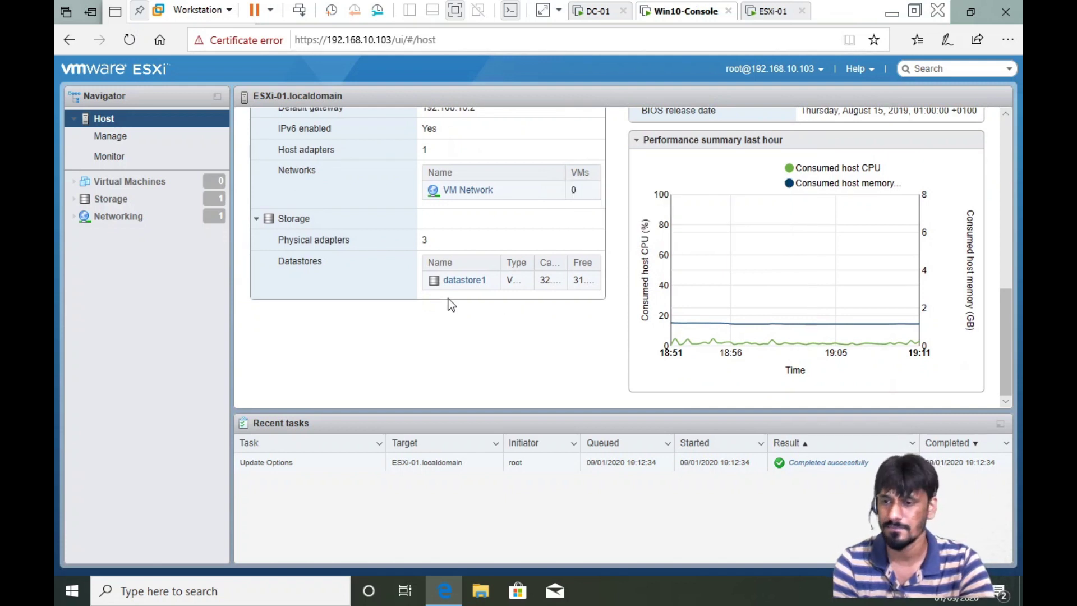
scroll(447, 301, up, 6)
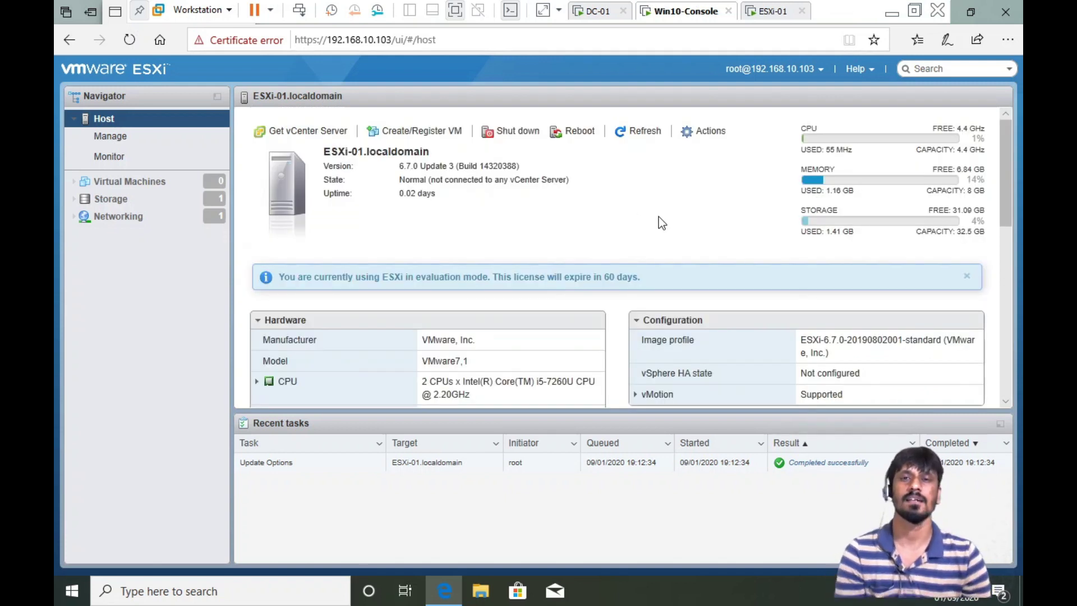